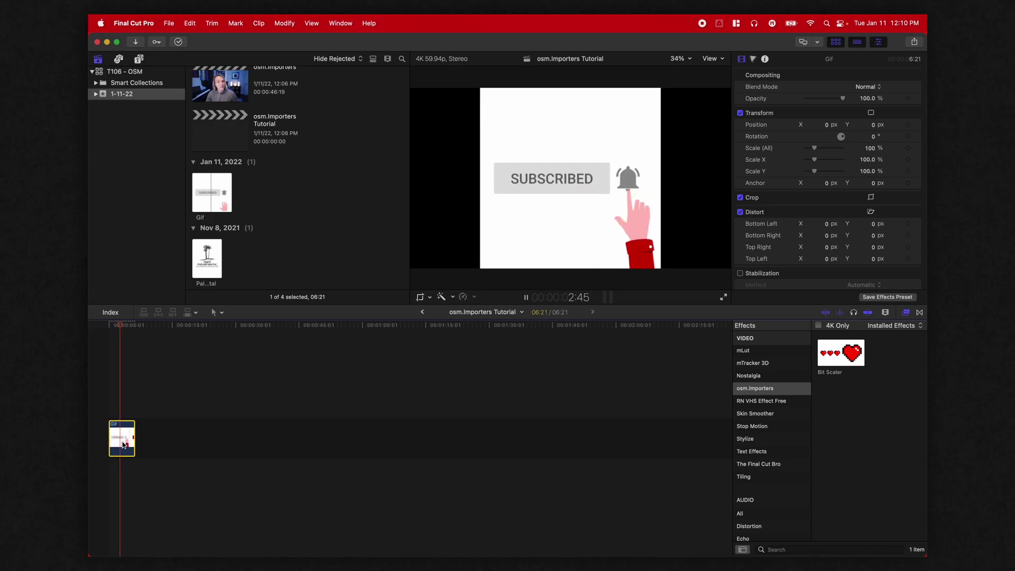
Step: Reset the Gif clip to normal speed and duplicate it into eight Gif clips
left_click_drag(132, 420, 180, 417)
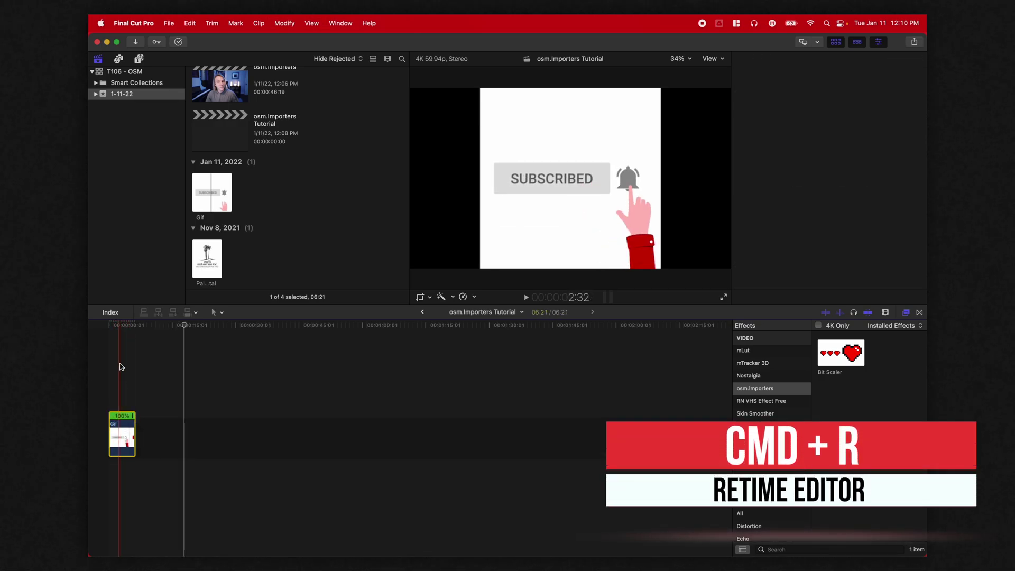
key("cmd+4")
left_click(115, 325)
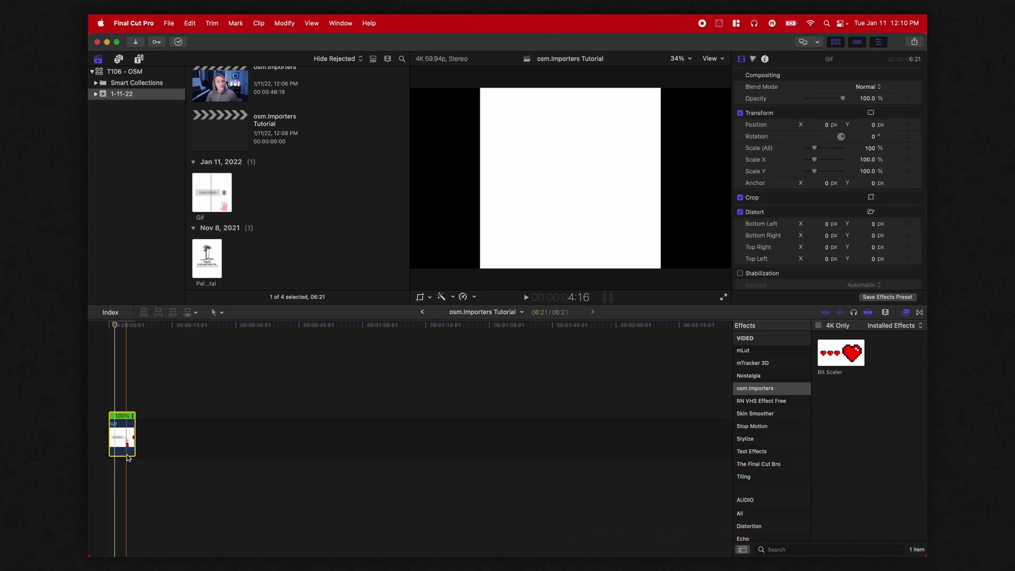
left_click_drag(125, 445, 149, 442)
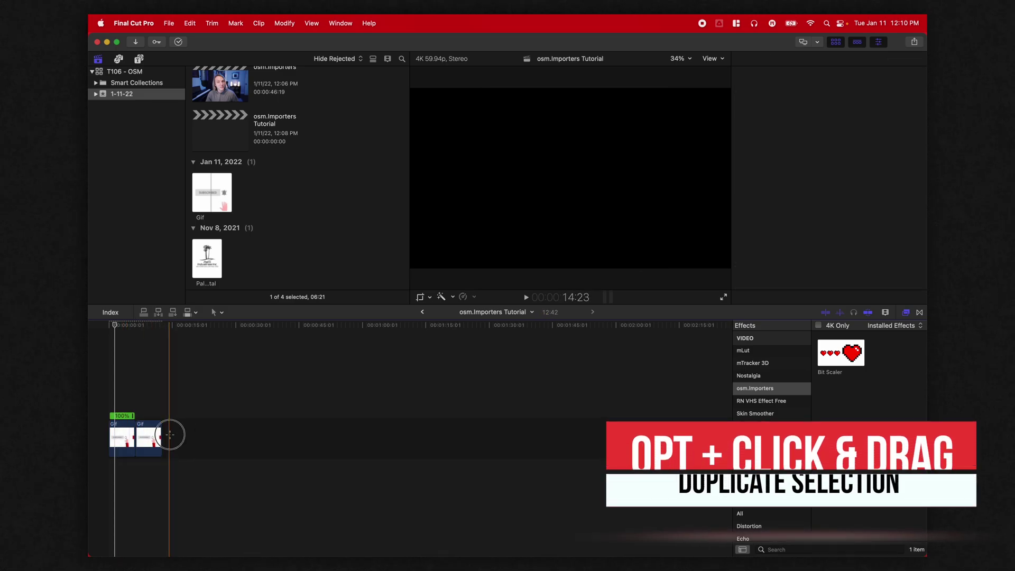
left_click_drag(116, 434, 172, 438)
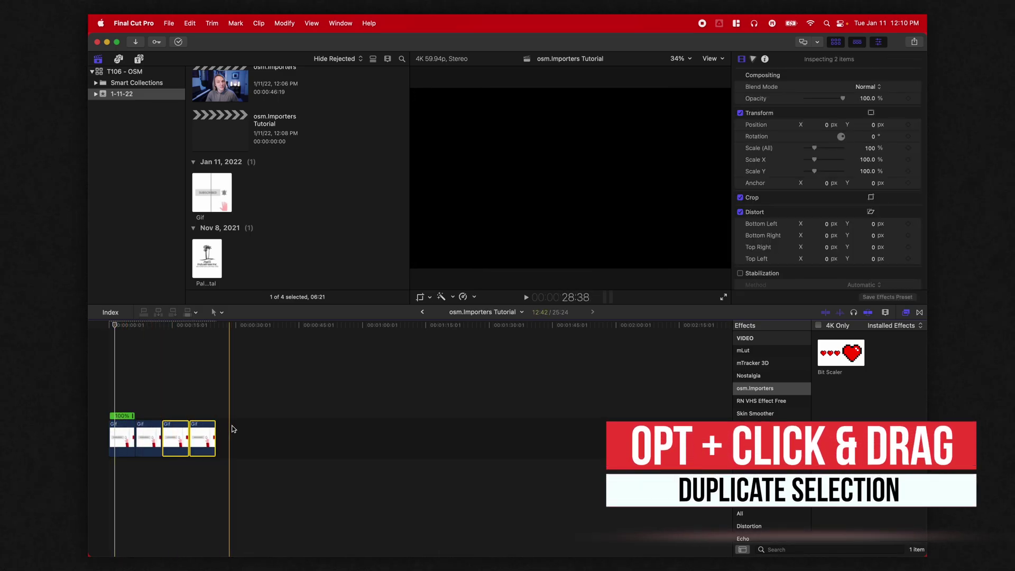
left_click_drag(238, 424, 108, 445)
left_click_drag(121, 442, 177, 447)
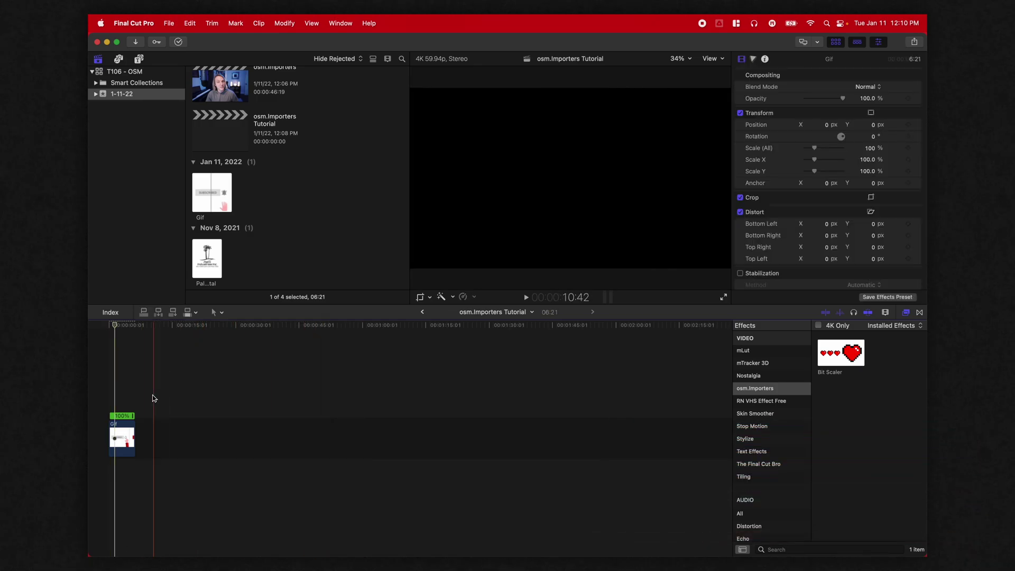
left_click(123, 443)
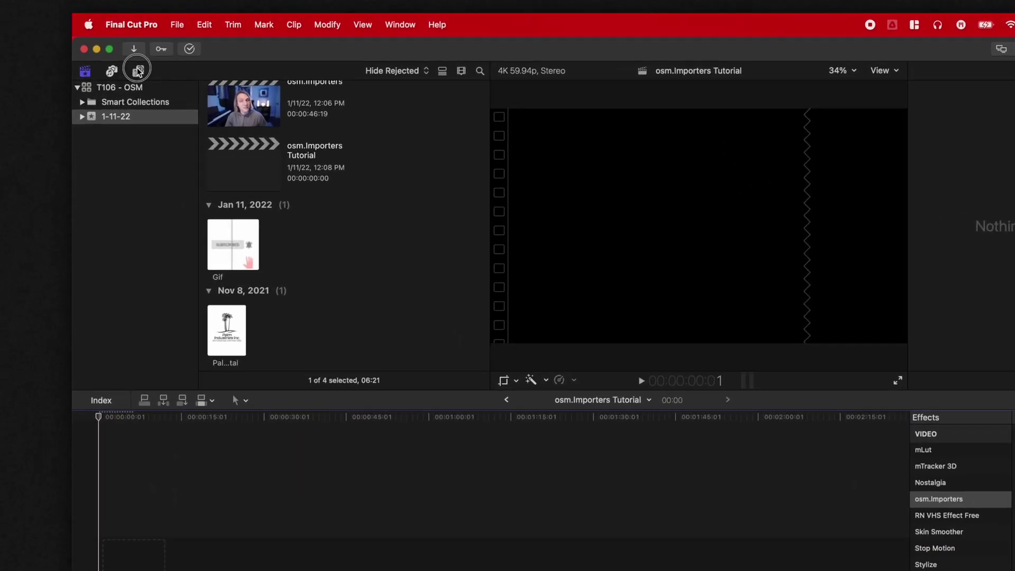
Step: Add a Gif Importer generator from osm.Importers to the timeline
left_click(138, 59)
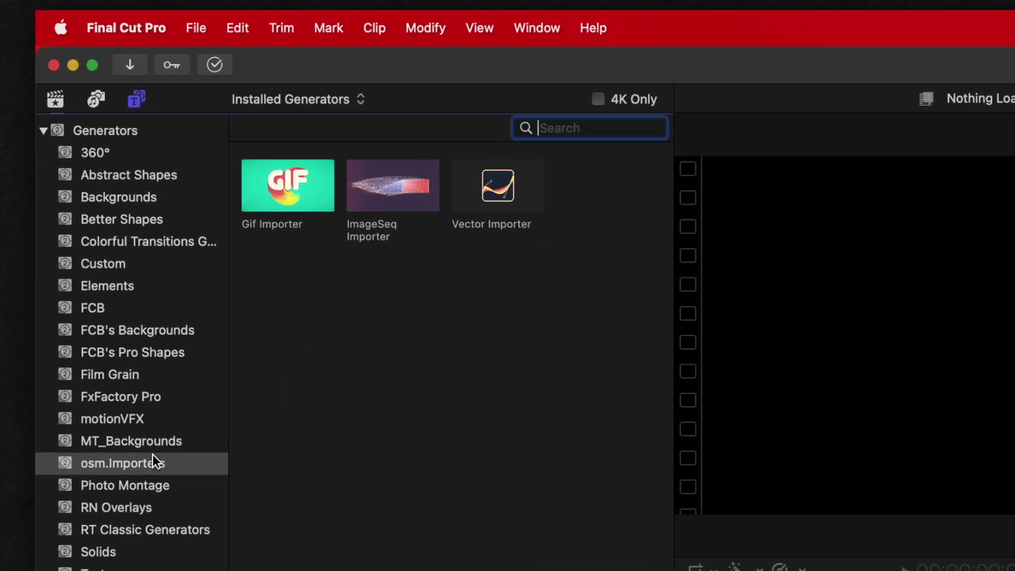
left_click(123, 463)
left_click_drag(287, 186, 117, 443)
left_click(117, 442)
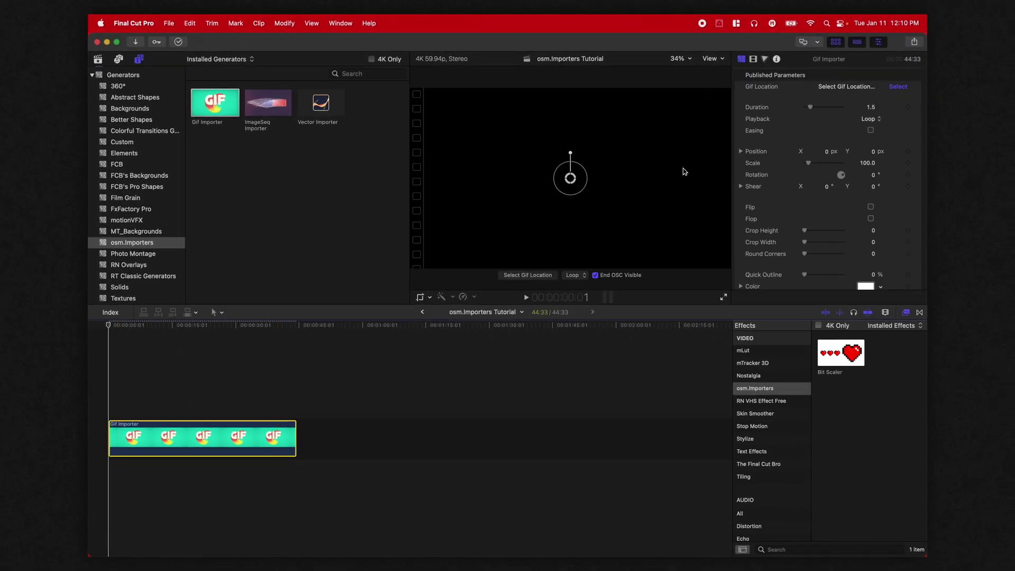
Step: Load Gif.gif from the Graphics folder into the Gif Importer
left_click(897, 87)
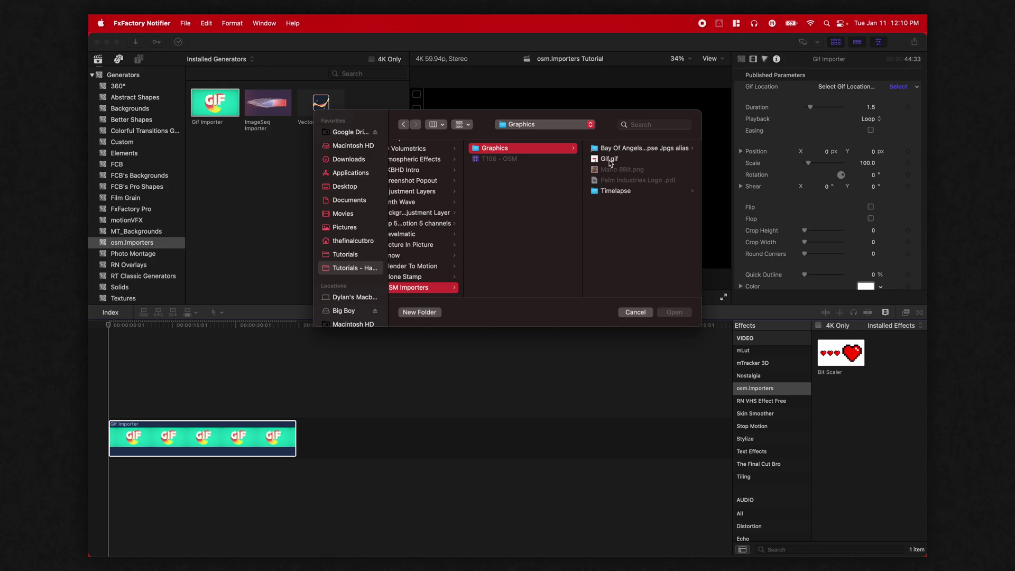
left_click(609, 159)
left_click(672, 311)
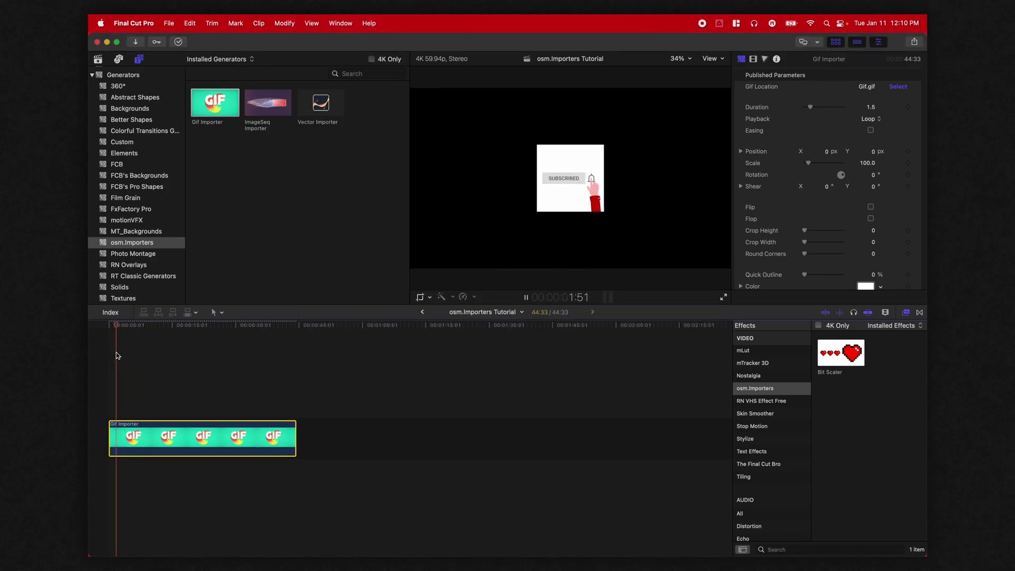
Step: Scale the GIF to 254.2 and play the animation from the start
key("space")
left_click_drag(583, 189, 603, 207)
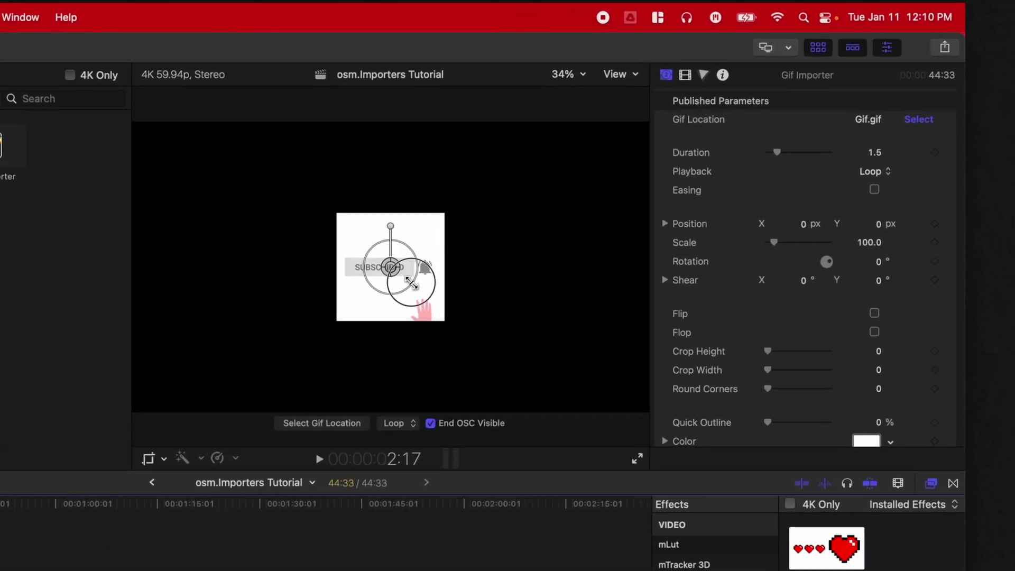
left_click_drag(389, 350, 390, 350)
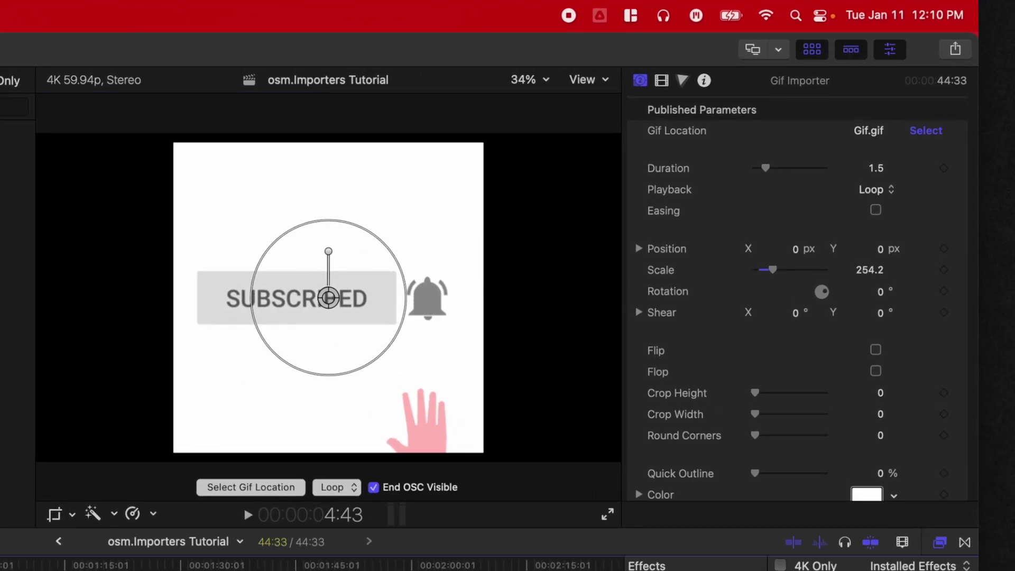
key("space")
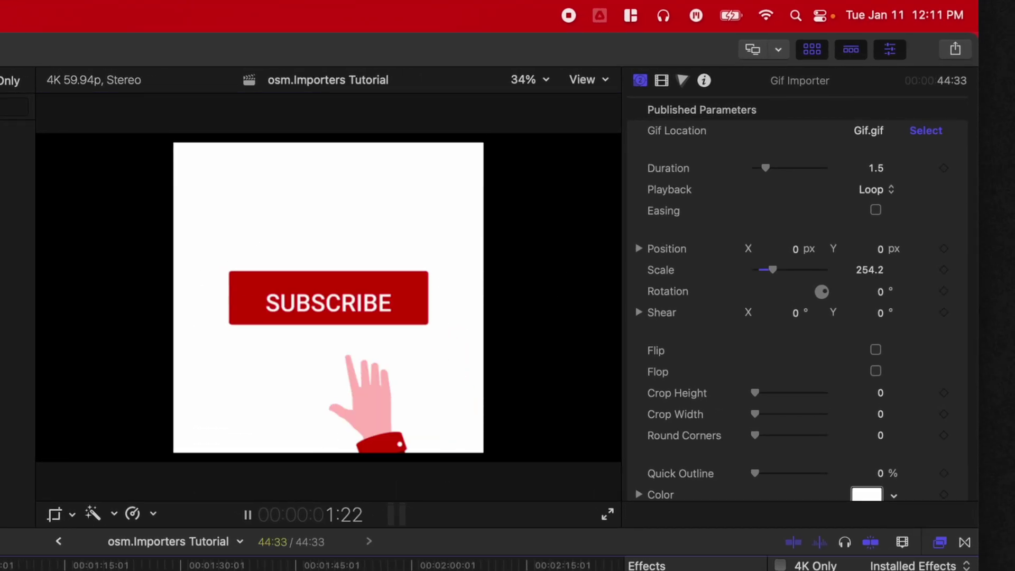
key("space")
key("Home")
key("space")
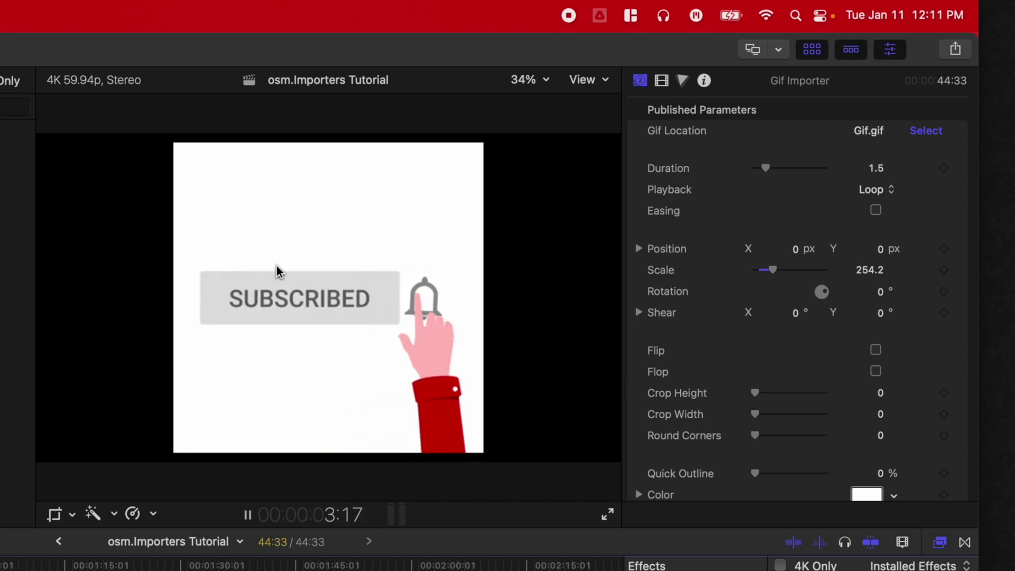
key("space")
Step: Set the GIF's Duration to 5 and preview the slower animation
key("Home")
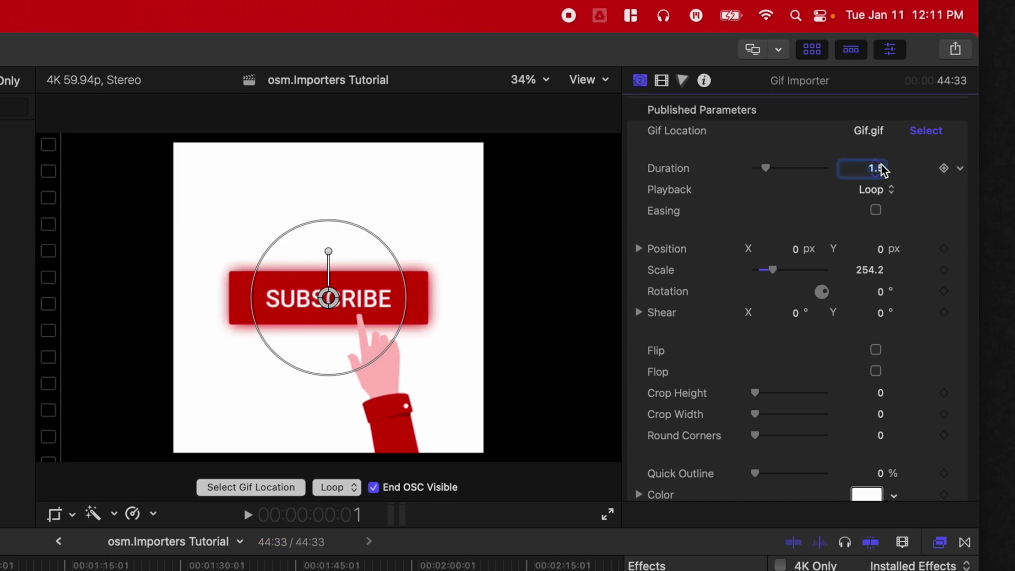
type("5")
key("Return")
key("space")
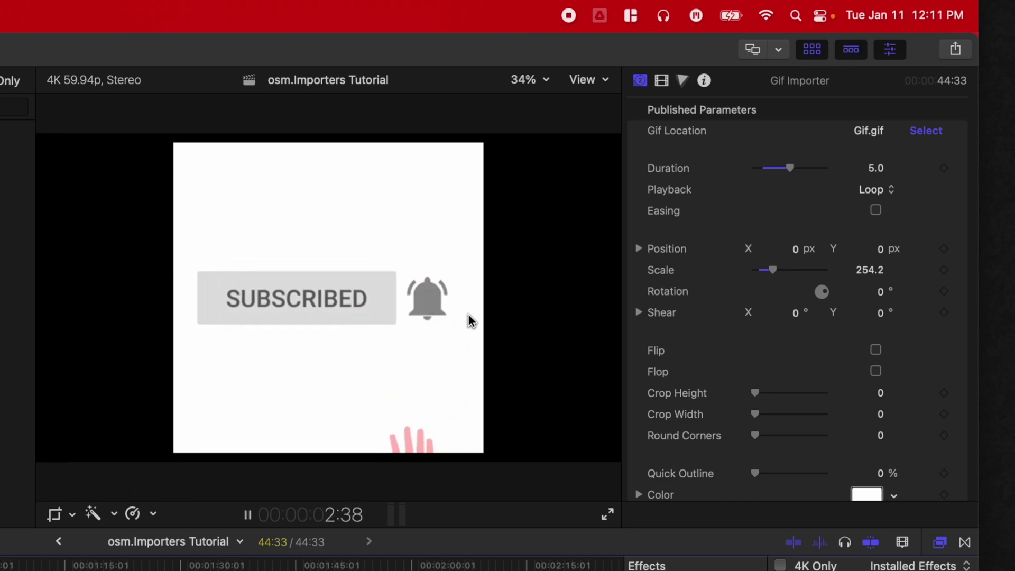
key("space")
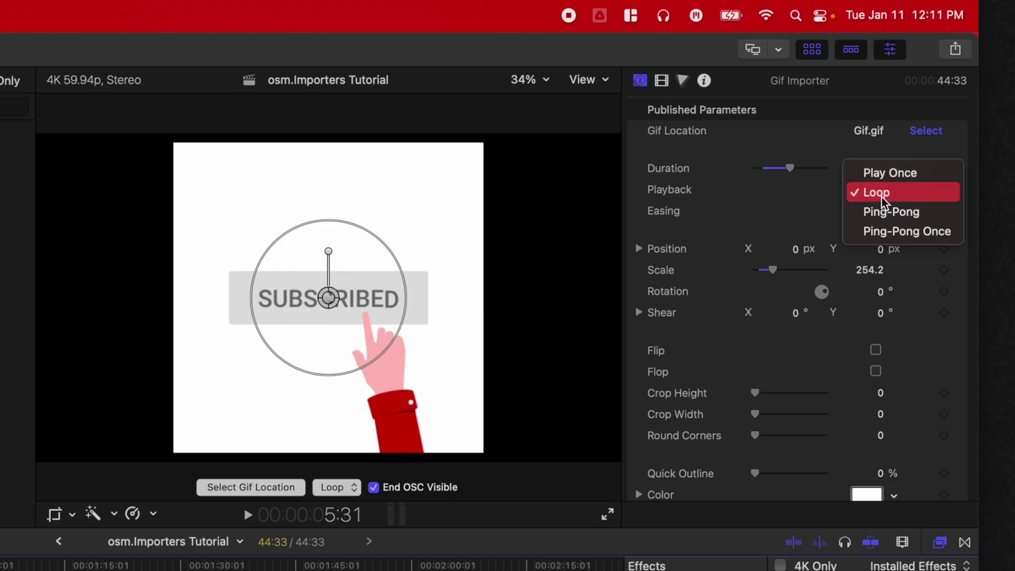
Step: Try Play Once, then switch the GIF to Ping-Pong playback and preview it
left_click(902, 175)
key("space")
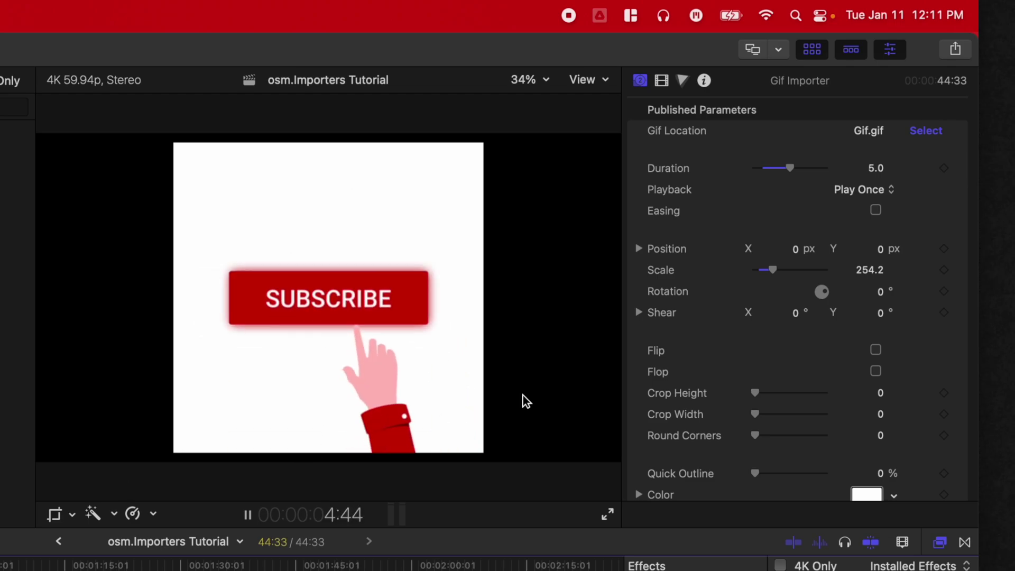
key("space")
left_click(871, 191)
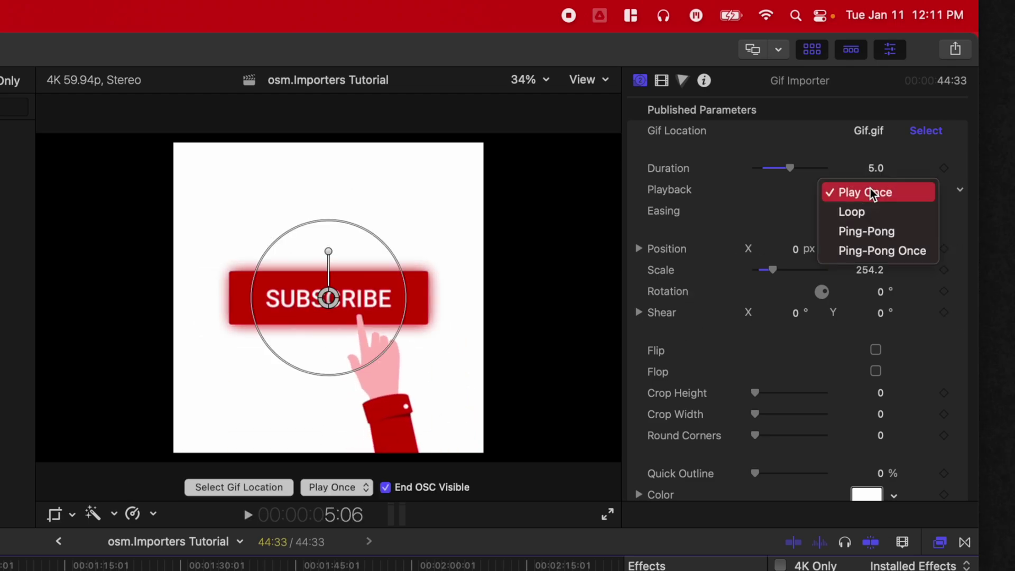
left_click(865, 231)
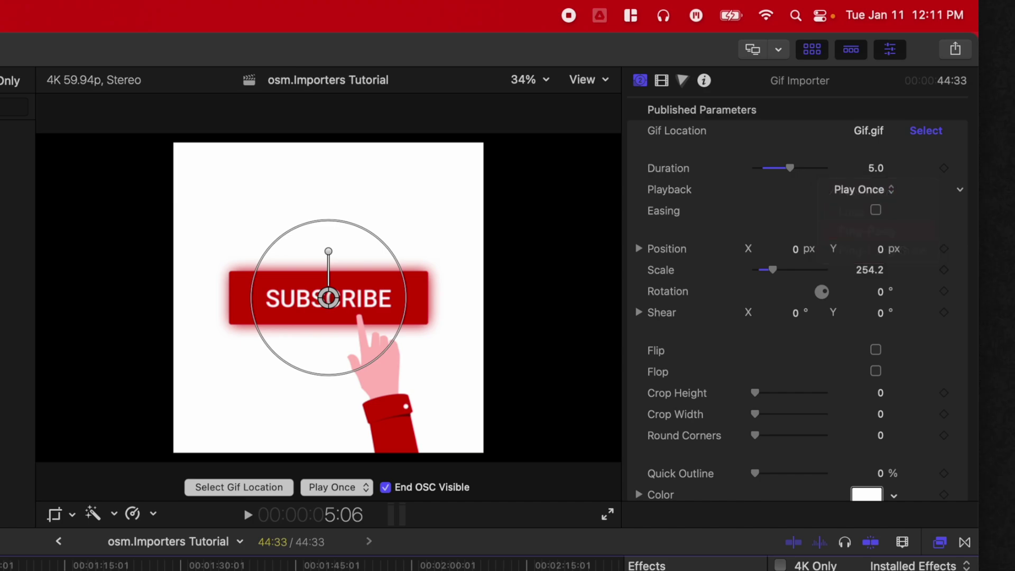
key("space")
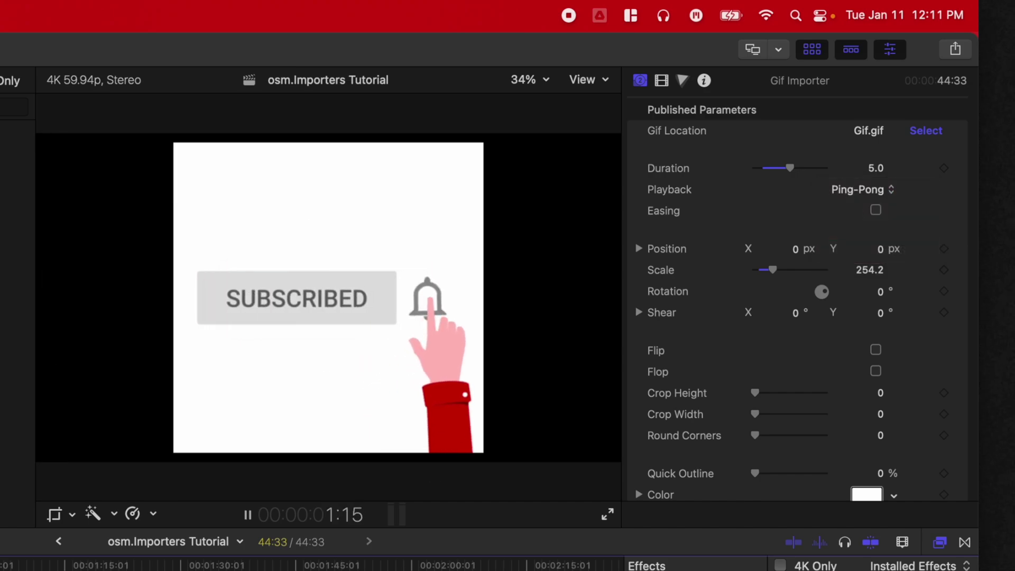
Step: Change the Duration to 1, then settle it at 2.0
left_click(877, 169)
type("1")
key("Return")
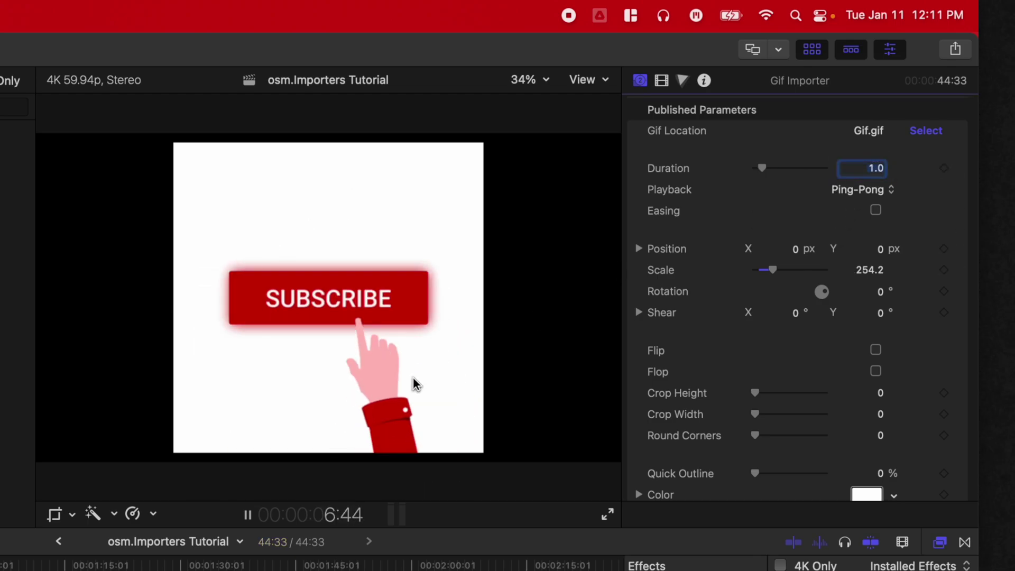
left_click(877, 169)
type("2")
key("Return")
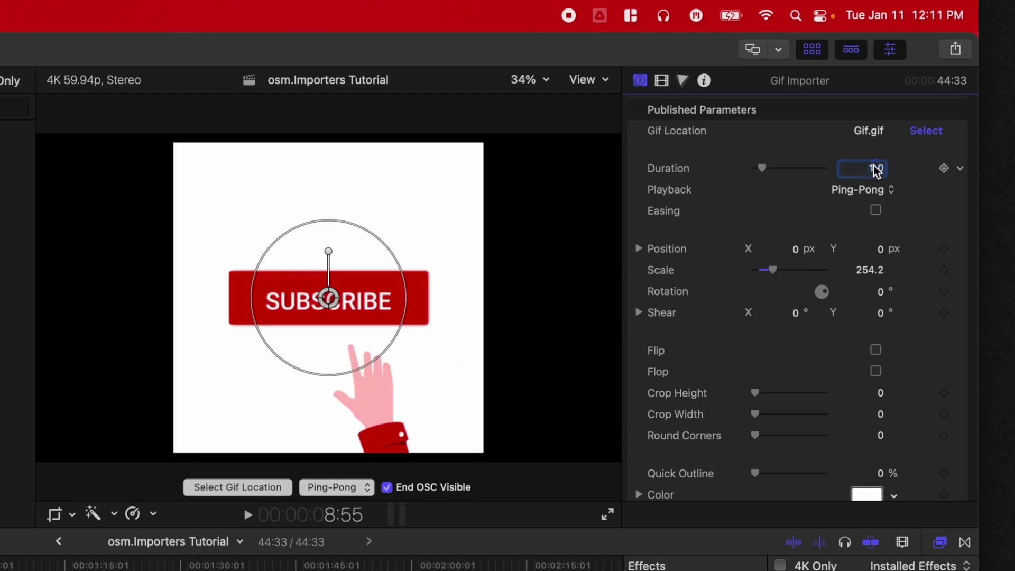
Step: Preview the animation with Easing turned on, then turn Easing back off
left_click(875, 210)
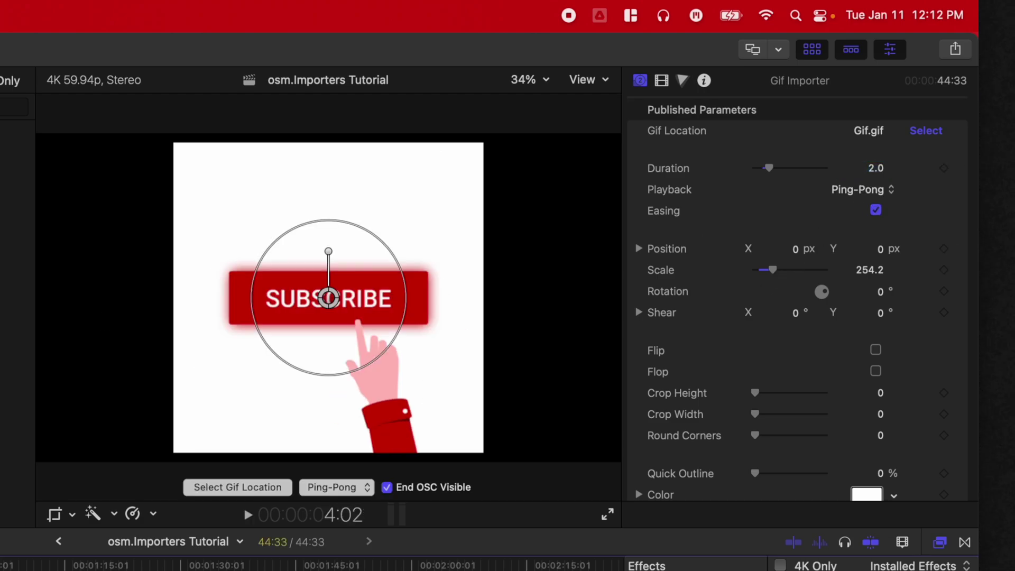
key("space")
key("Home")
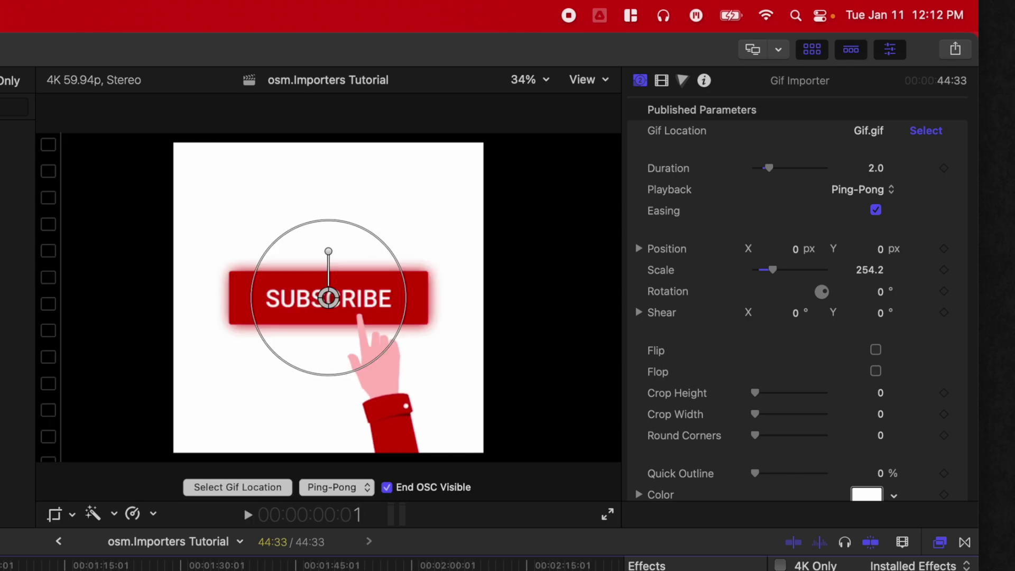
key("space")
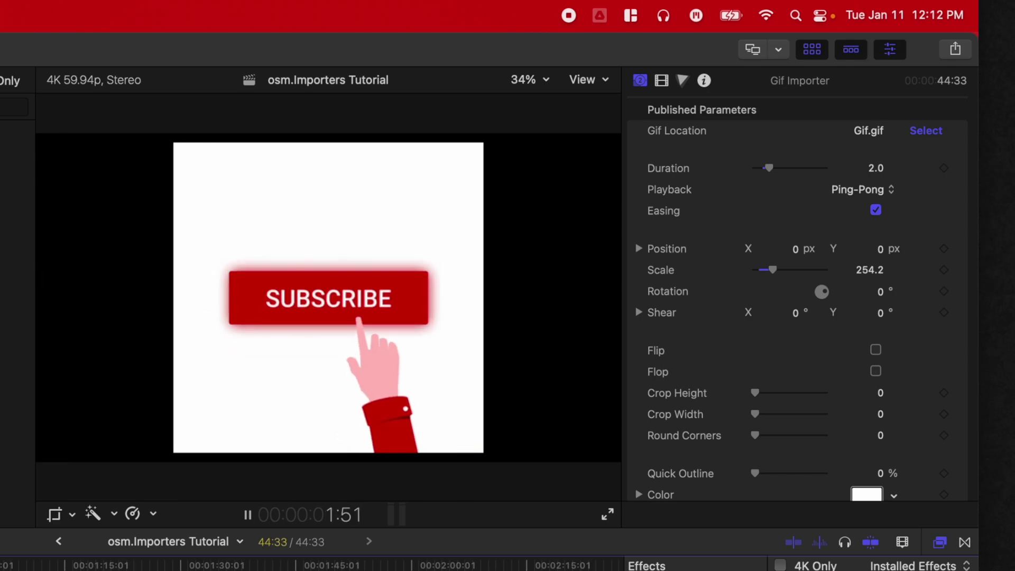
key("space")
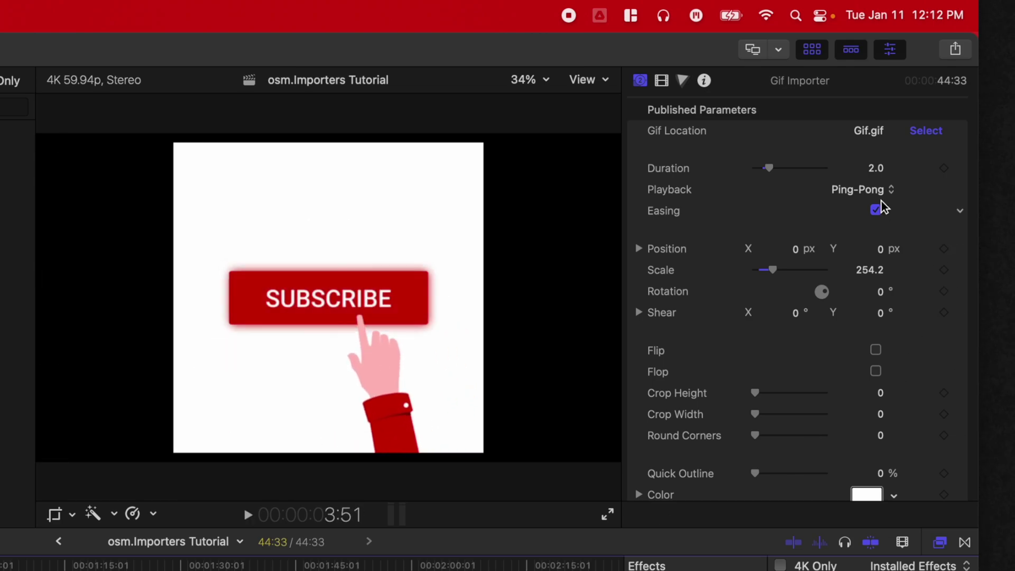
left_click(876, 209)
Step: Try flipping and mirroring the GIF, leaving the horizontal mirror on
scroll(877, 227, "down", 2)
scroll(875, 251, "down", 4)
left_click(876, 233)
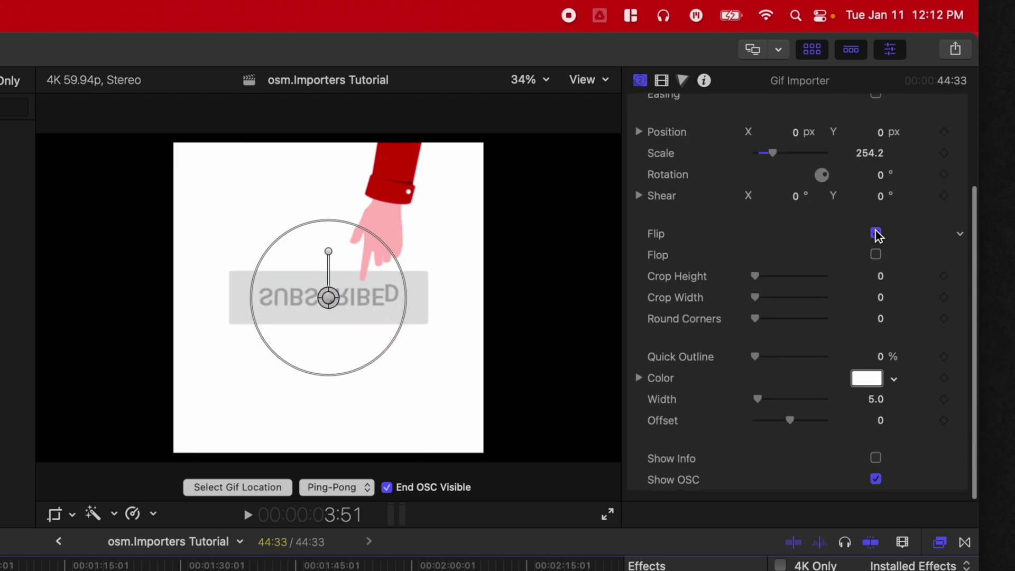
left_click(876, 233)
left_click(876, 255)
left_click(876, 255)
left_click(876, 254)
left_click(876, 255)
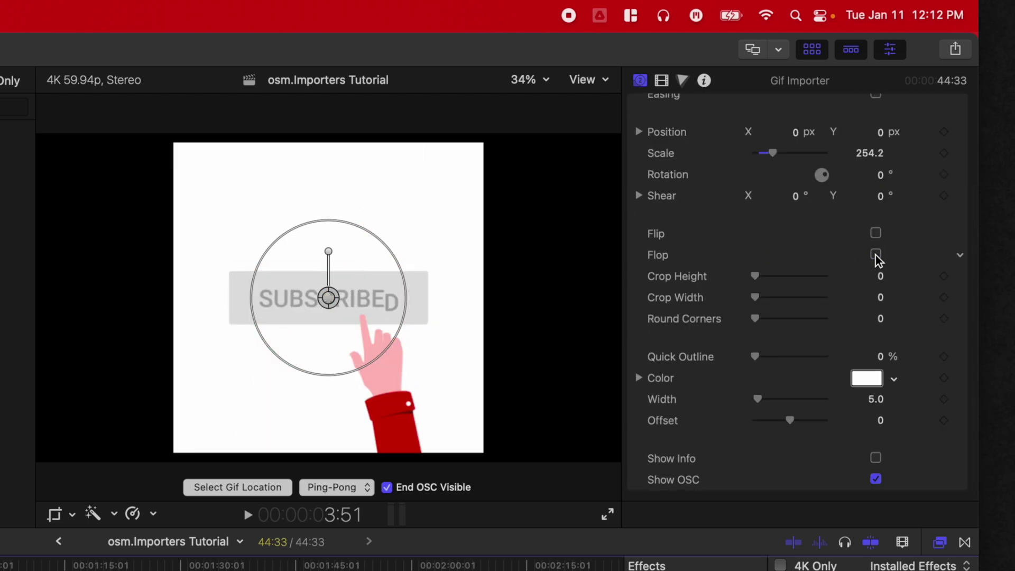
Step: Give the GIF a red circular Quick Outline with Round Corners 100 and Width 18
left_click_drag(755, 356, 817, 358)
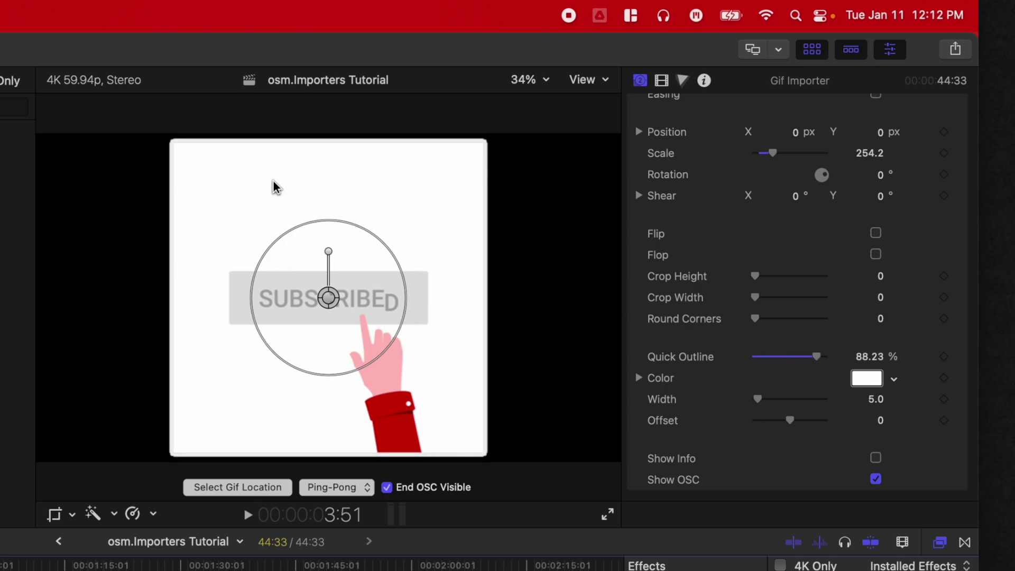
left_click(864, 385)
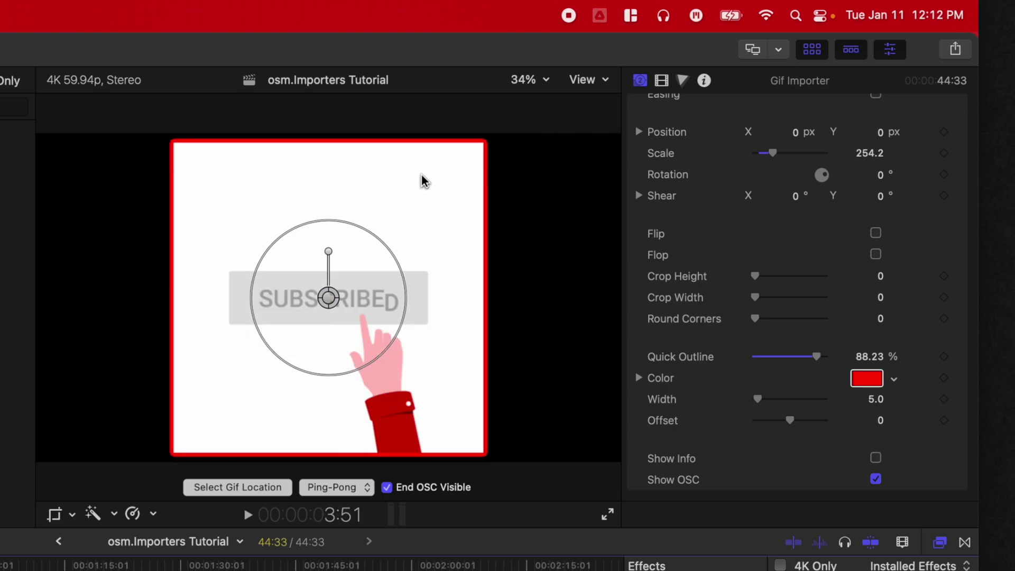
left_click_drag(766, 320, 859, 315)
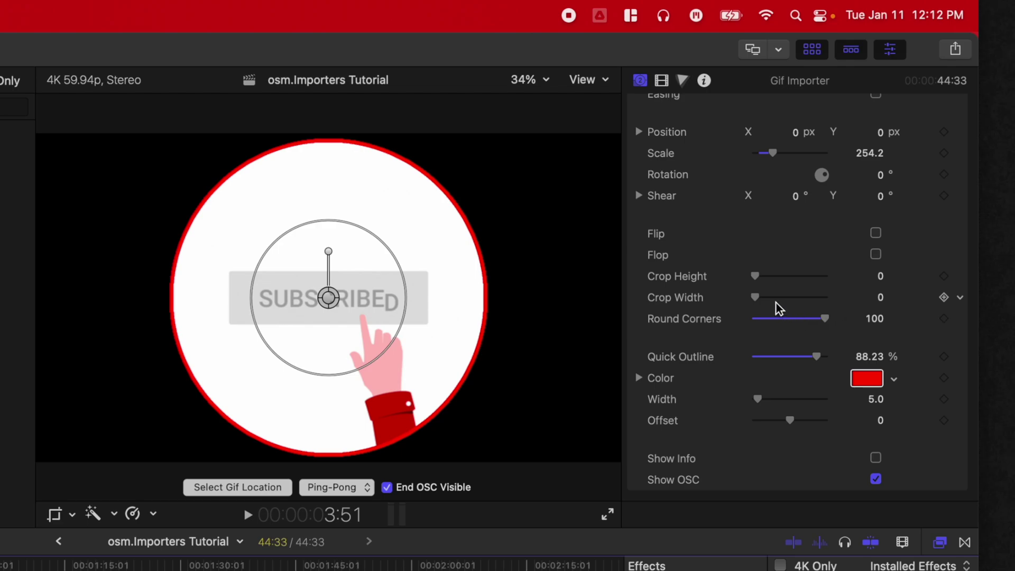
left_click_drag(776, 303, 754, 276)
left_click_drag(777, 402, 797, 420)
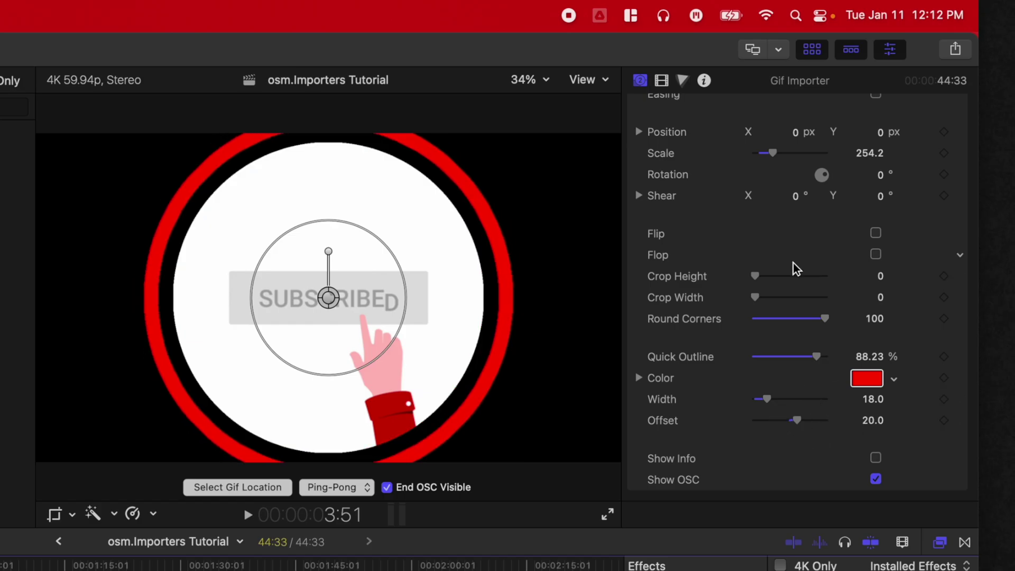
Step: Nudge the subscribe graphic's position, extend the GIF clip's end, and play the timeline
scroll(775, 296, "up", 3)
scroll(775, 296, "down", 3)
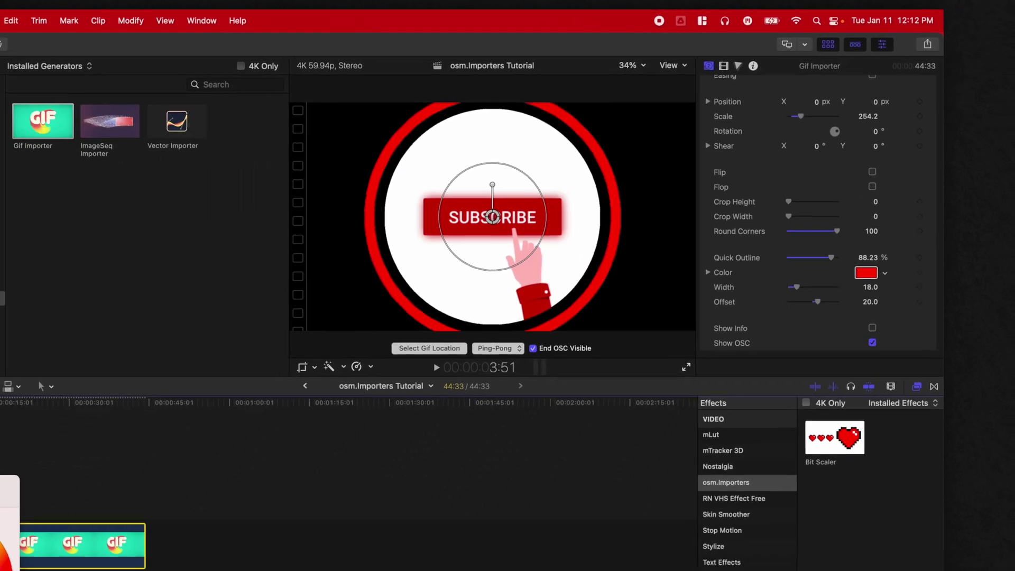
left_click(92, 388)
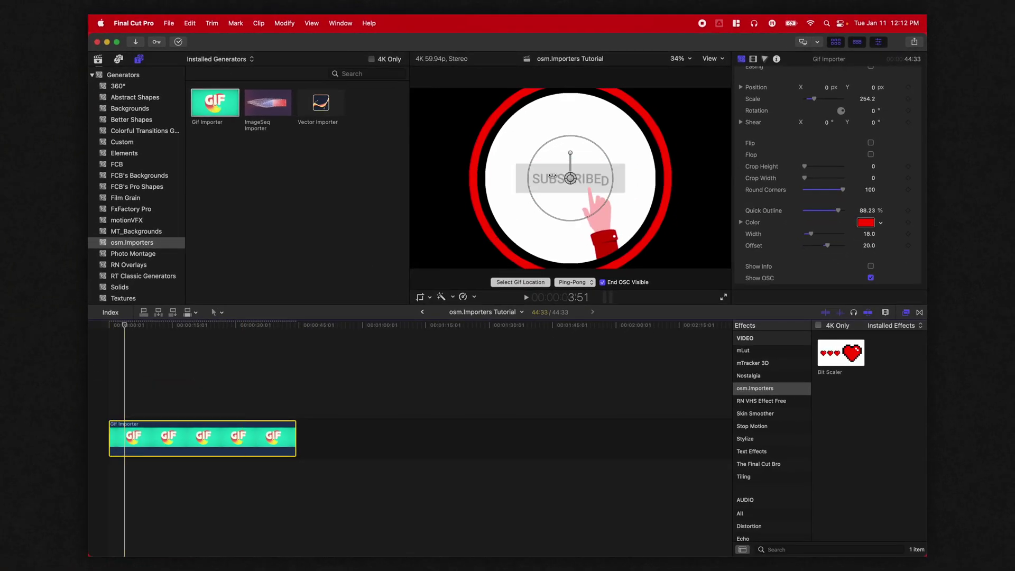
left_click_drag(571, 182, 568, 168)
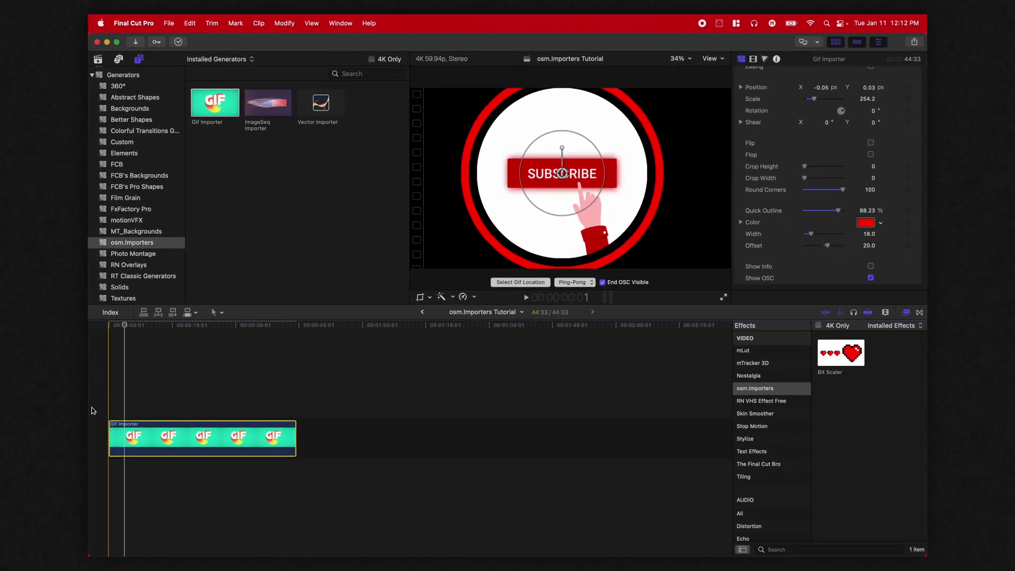
left_click(293, 435)
left_click_drag(292, 434, 663, 435)
key("space")
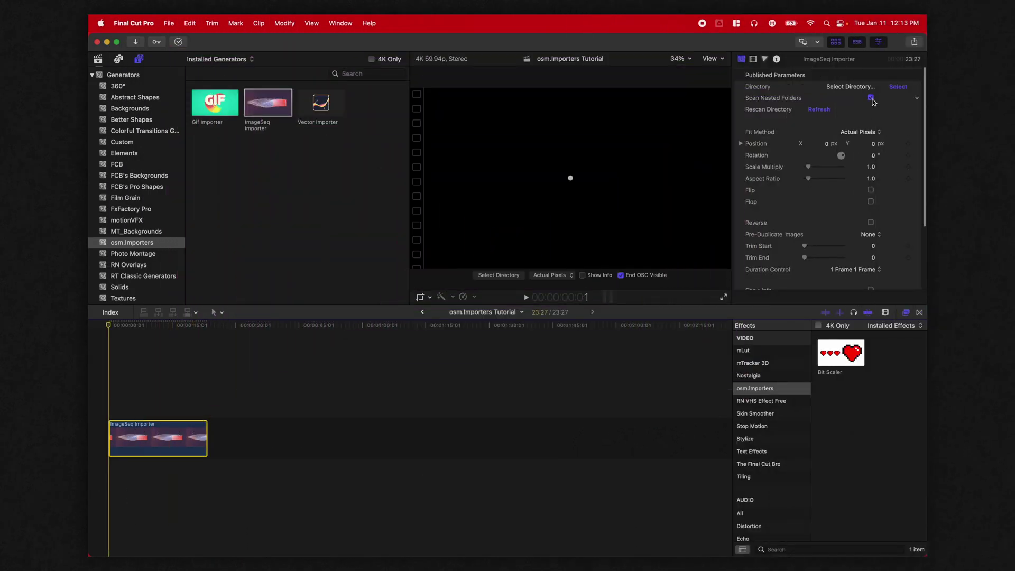
Step: Choose the Bay Of Angels folder under Timelapse as the image sequence source and play it
left_click(851, 86)
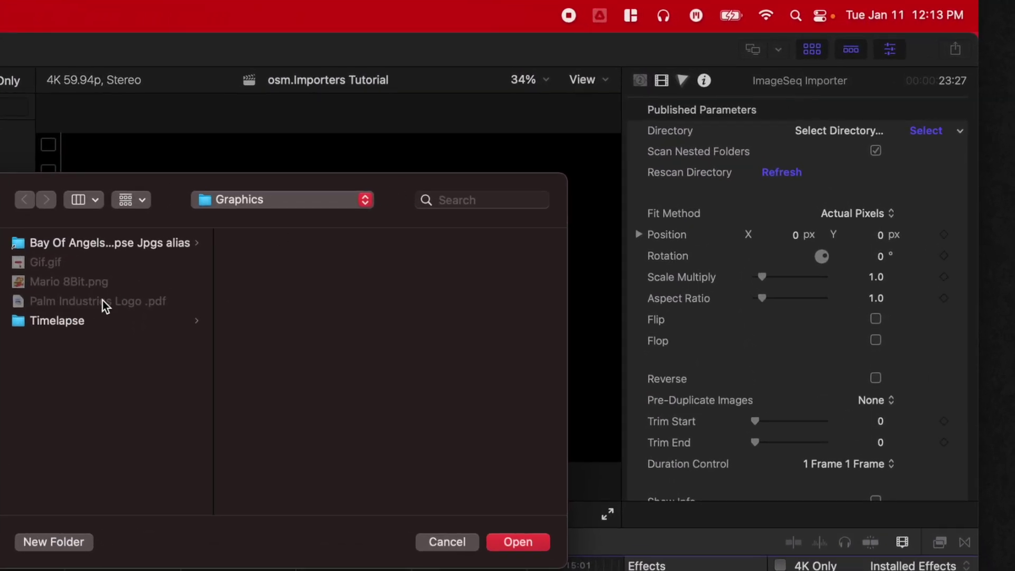
left_click(78, 320)
left_click(89, 243)
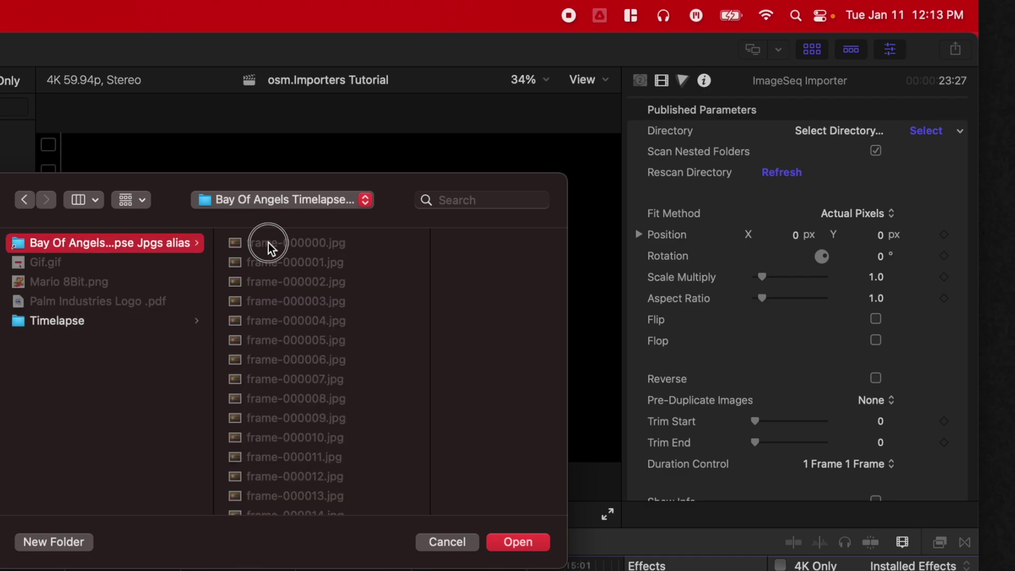
left_click(505, 544)
key("space")
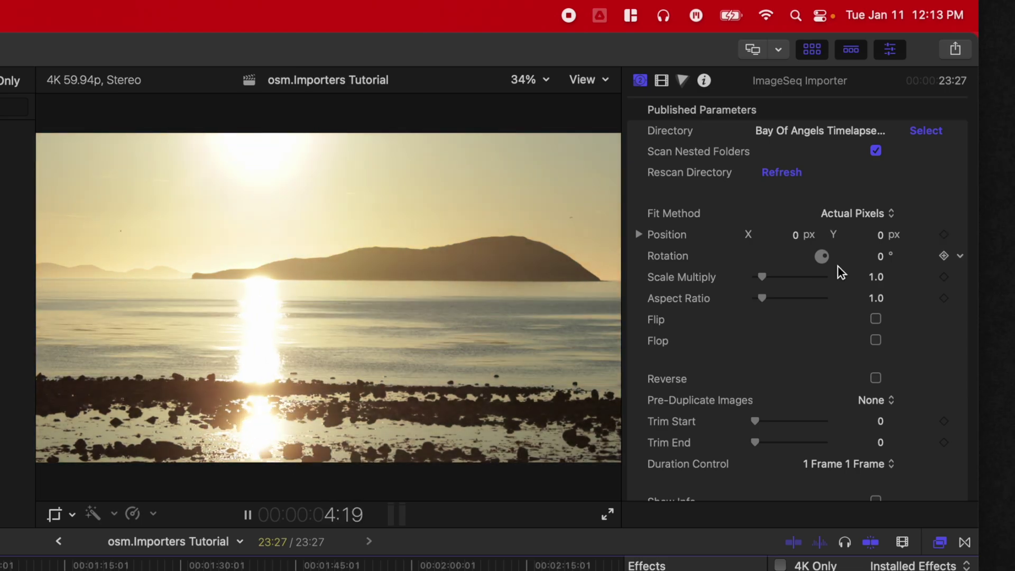
Step: Try enlarging and repositioning the timelapse image, undoing both changes
key("space")
left_click_drag(766, 277, 769, 276)
key("super+z")
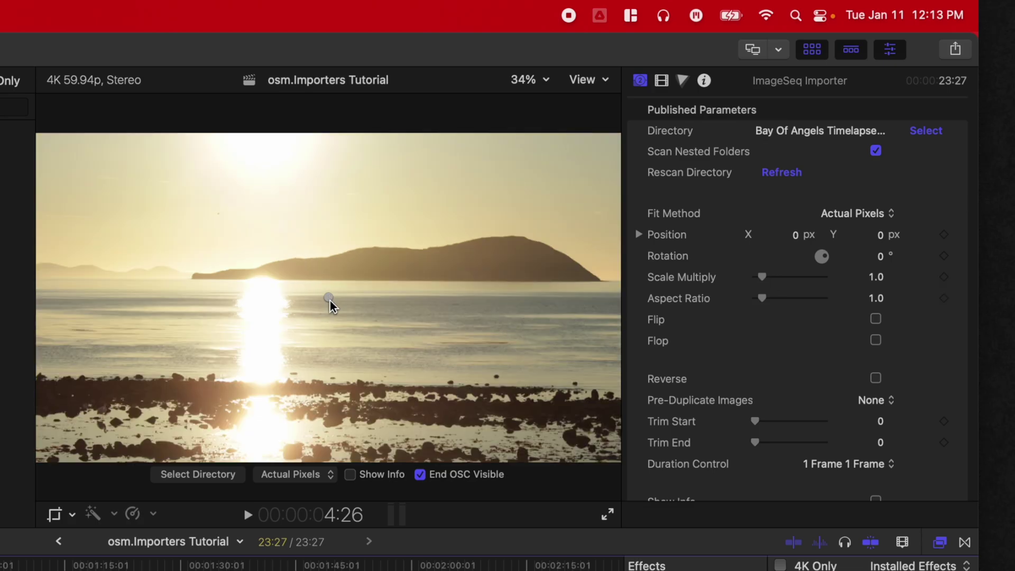
mouse_move(329, 300)
left_mouse_down()
mouse_move(315, 322)
mouse_move(371, 281)
mouse_move(204, 340)
mouse_move(317, 299)
left_mouse_up()
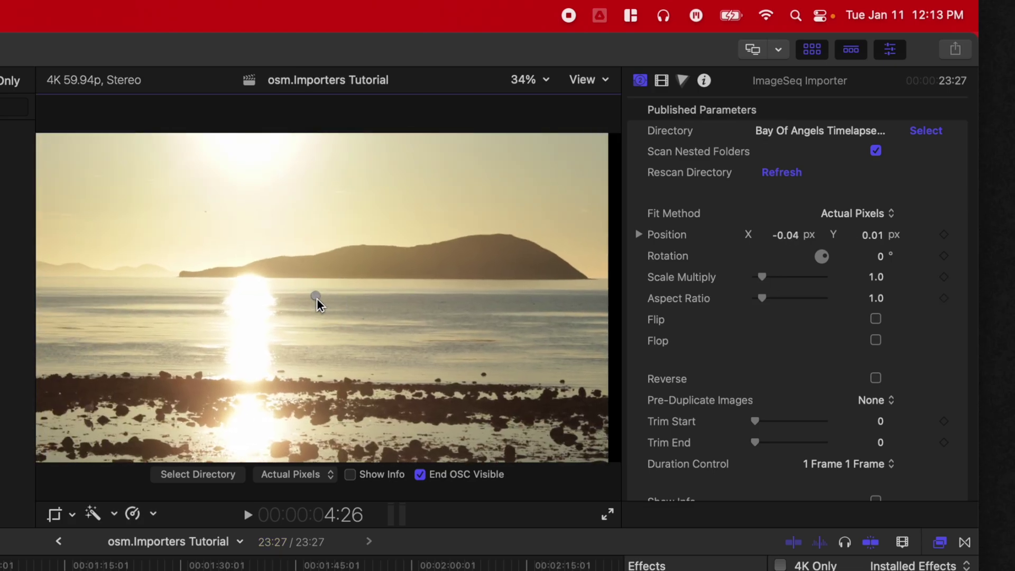
key("super+z")
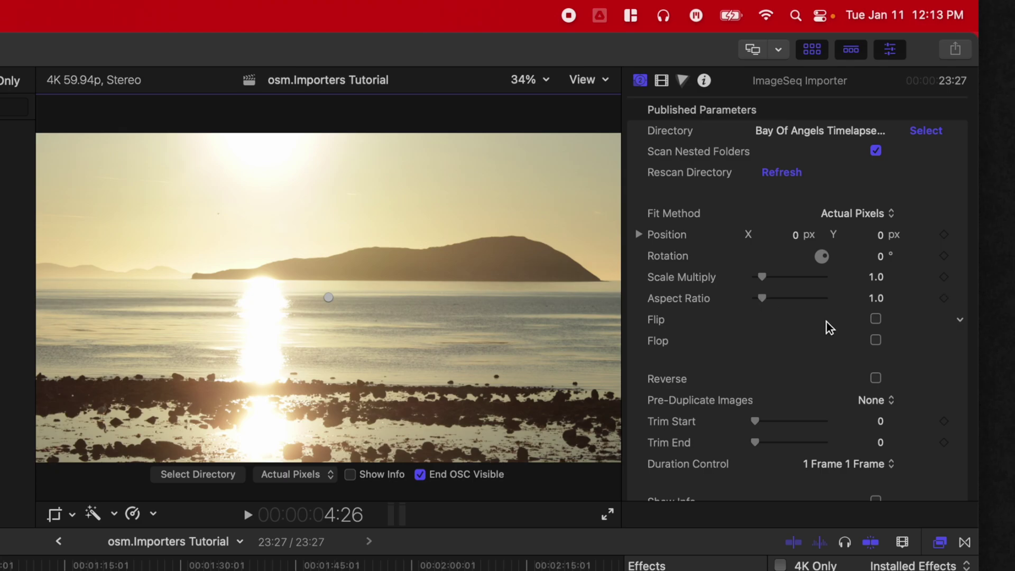
Step: Cycle through the Fit Method options, then drag Aspect Ratio to 1.52
left_click(846, 214)
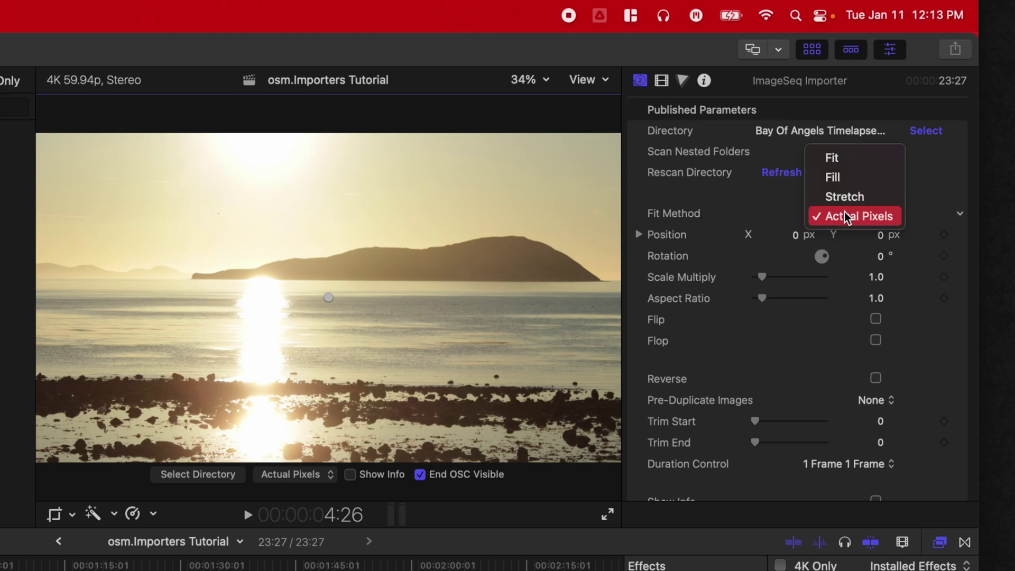
left_click(848, 160)
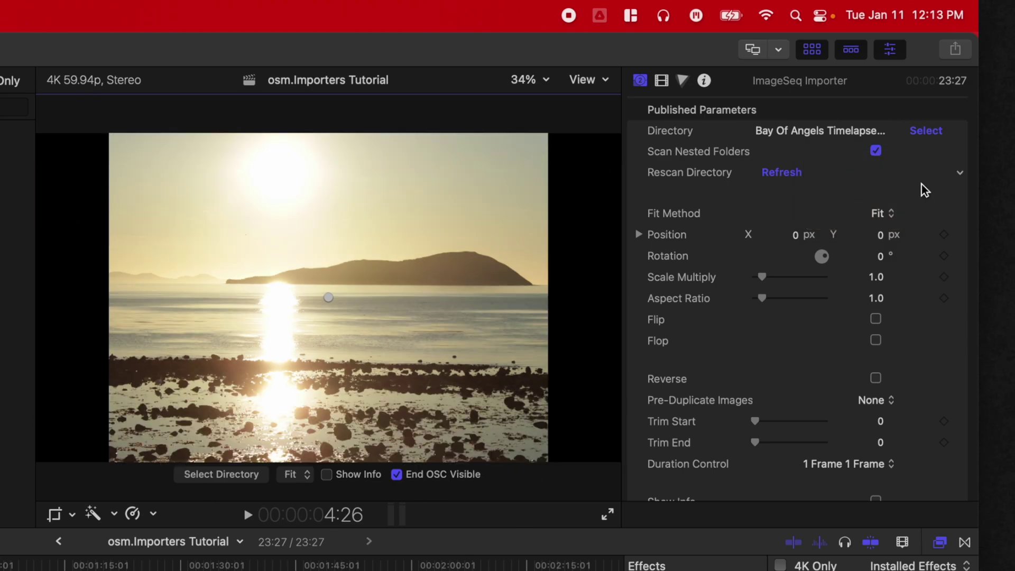
left_click(884, 240)
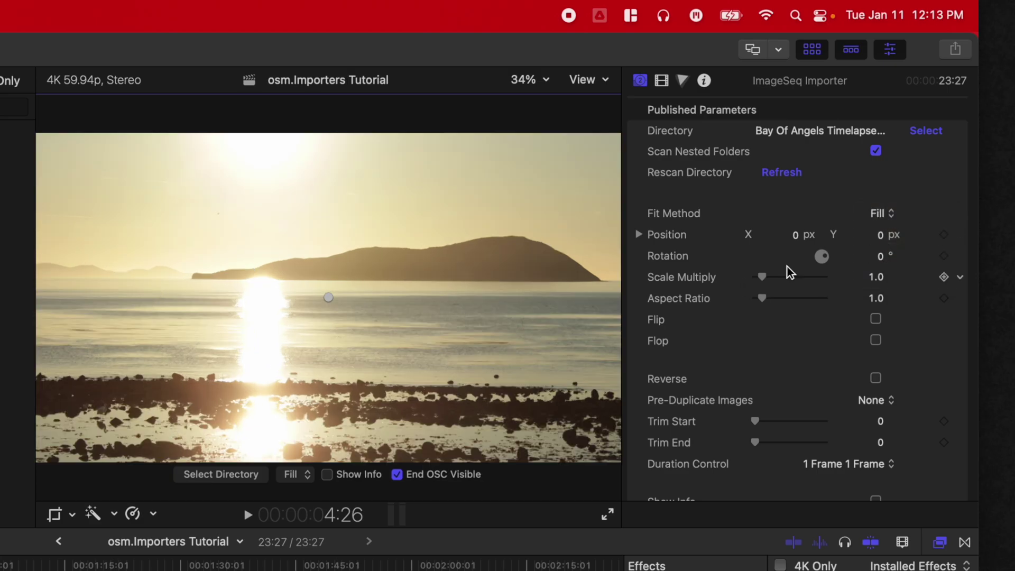
left_click(873, 214)
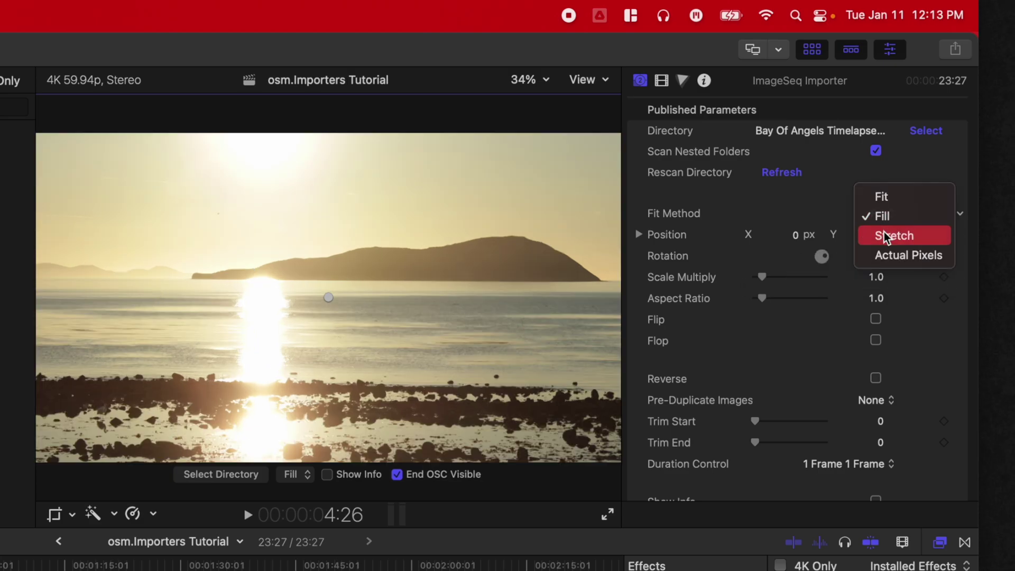
left_click(884, 233)
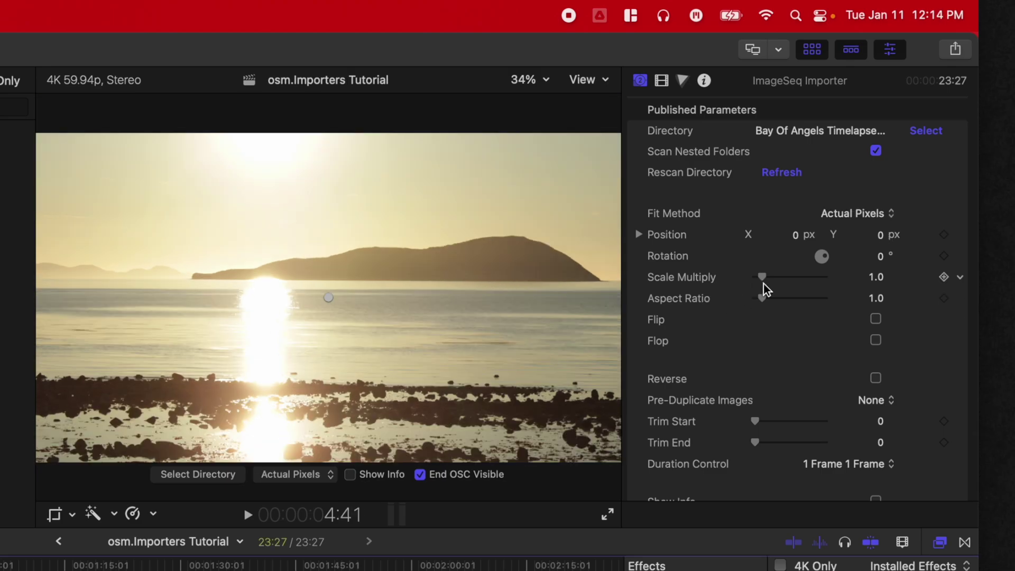
left_click_drag(773, 296, 768, 308)
Step: Scroll through the ImageSeq Importer's remaining parameters and show the osm.Importers generators
scroll(767, 300, "down", 2)
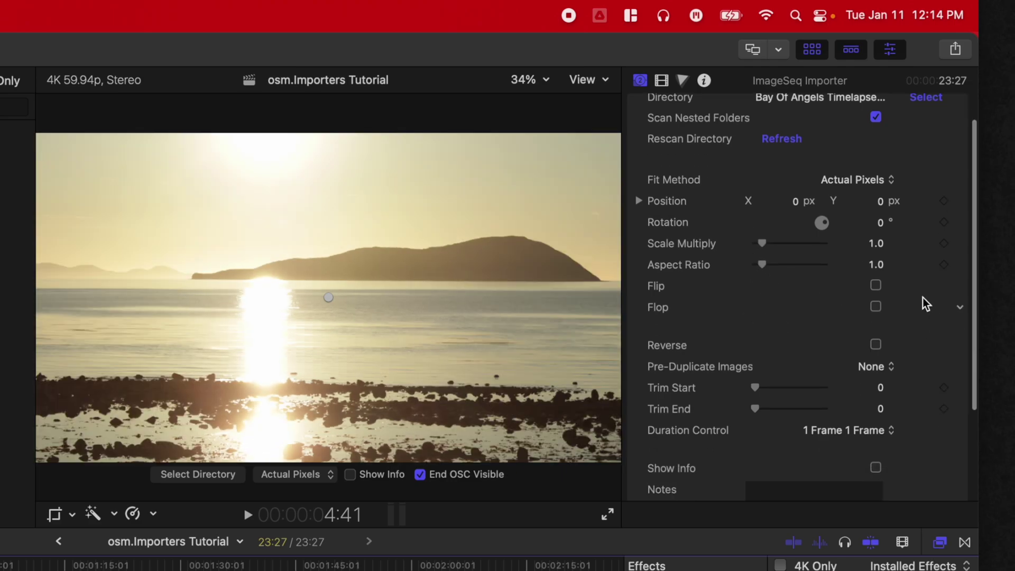
scroll(878, 299, "down", 1)
scroll(856, 322, "down", 1)
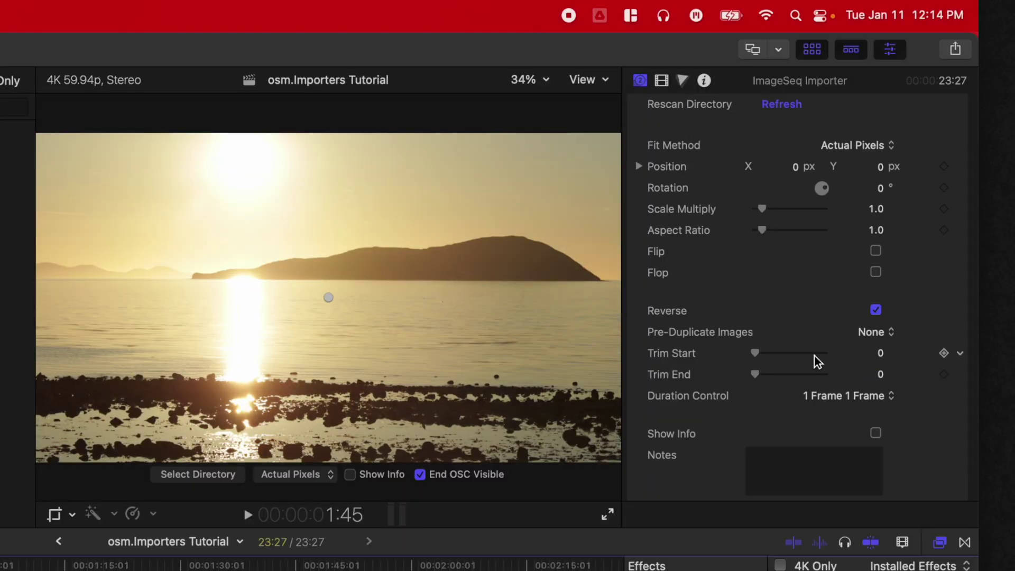
scroll(815, 356, "down", 1)
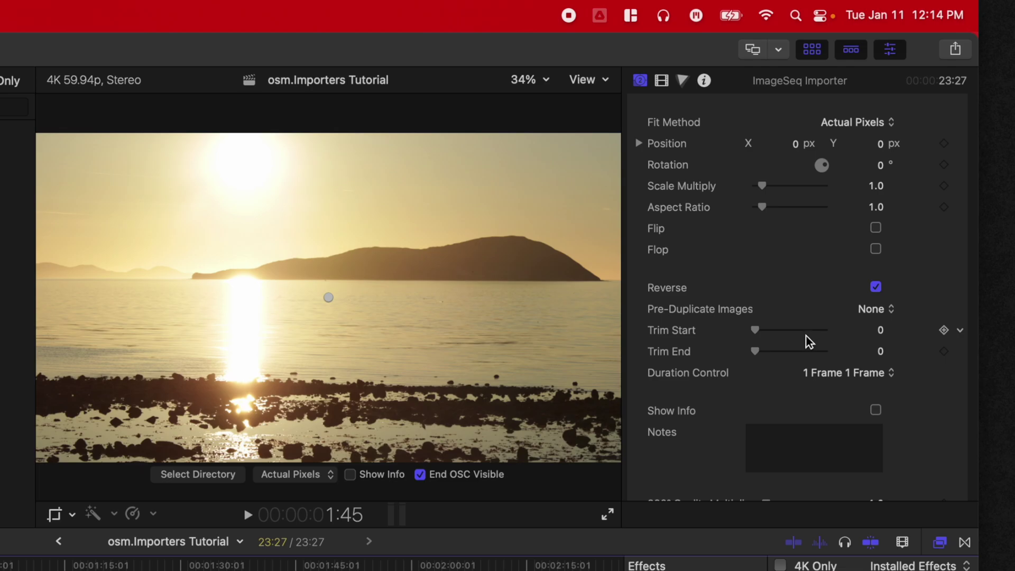
scroll(814, 322, "down", 3)
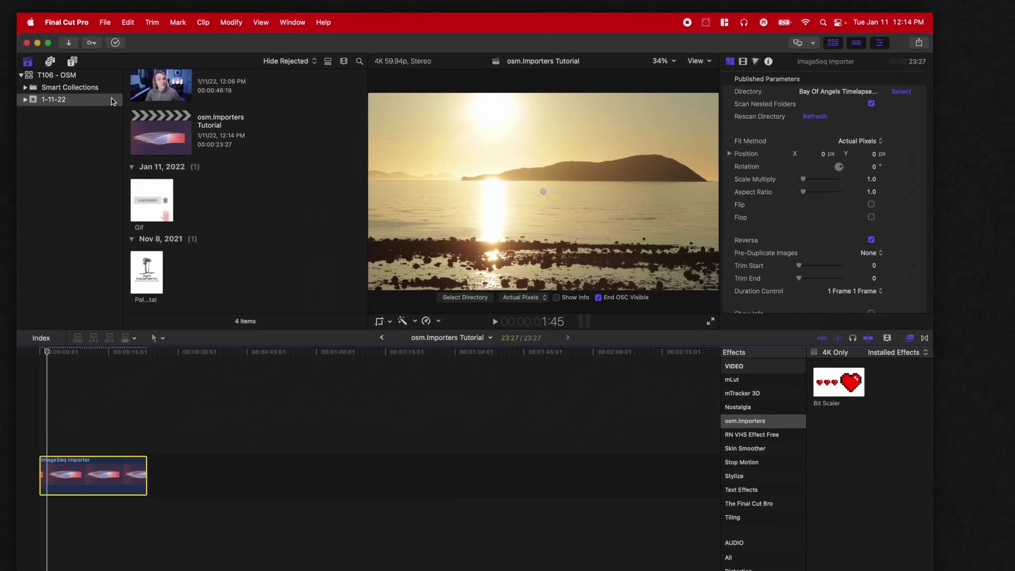
left_click(138, 59)
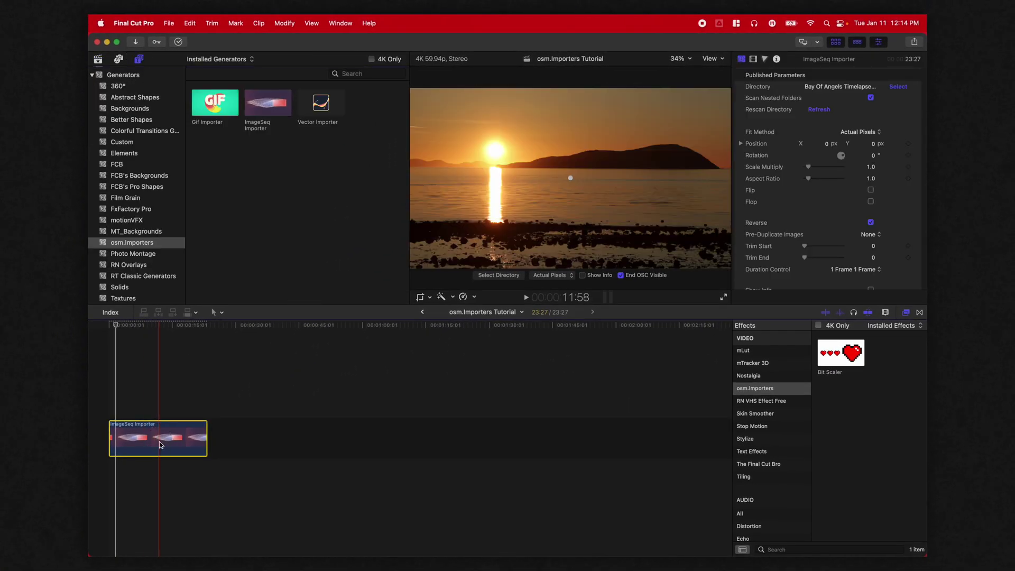
Step: Switch the duration control to a custom 2-second loop and play the clip
scroll(846, 201, "down", 4)
left_click(856, 204)
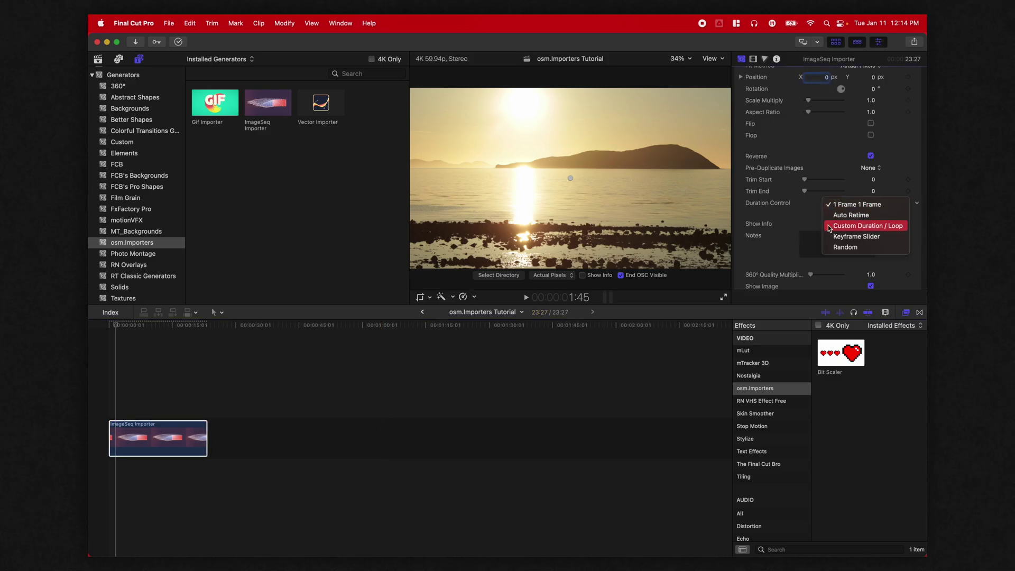
left_click(839, 227)
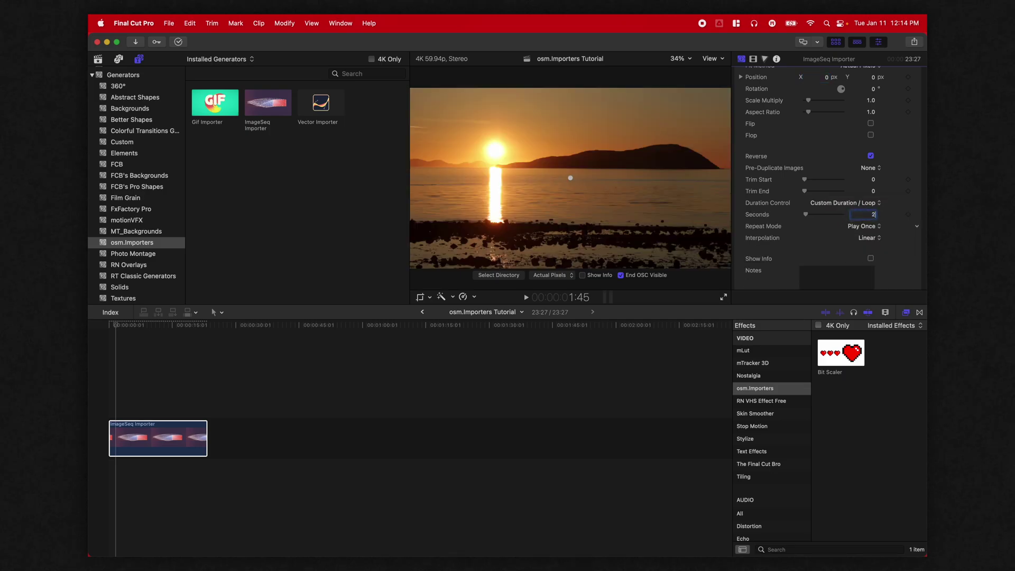
key("Return")
left_click(97, 455)
key("space")
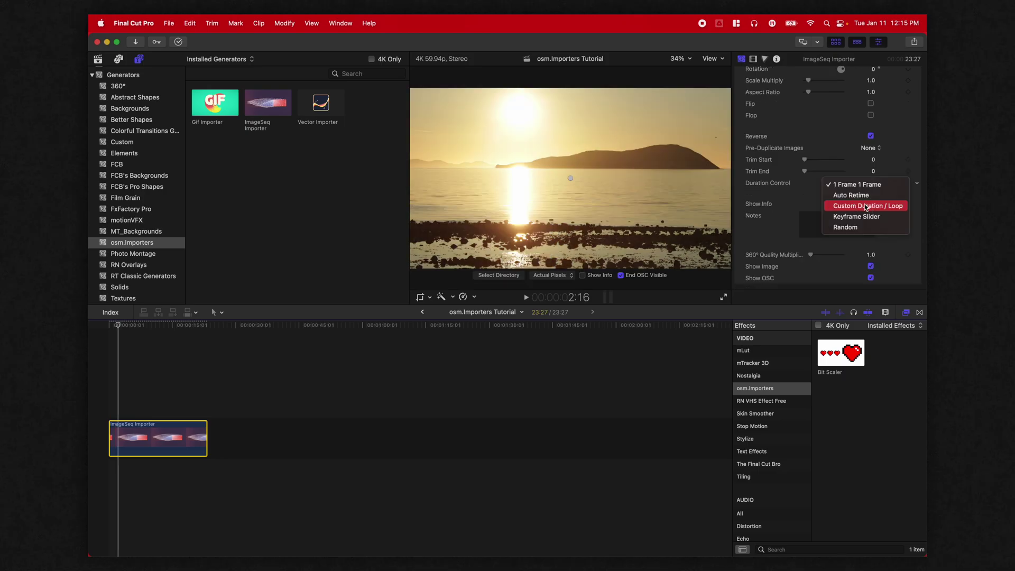
left_click(865, 207)
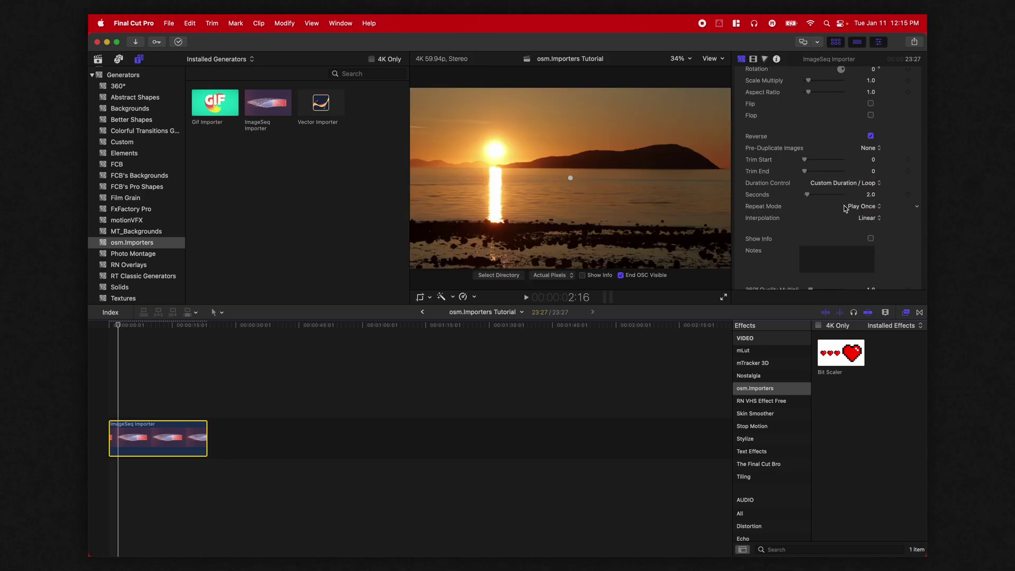
Step: Set Repeat Mode to Loop, then to Ping-Pong, and preview playback
left_click(851, 206)
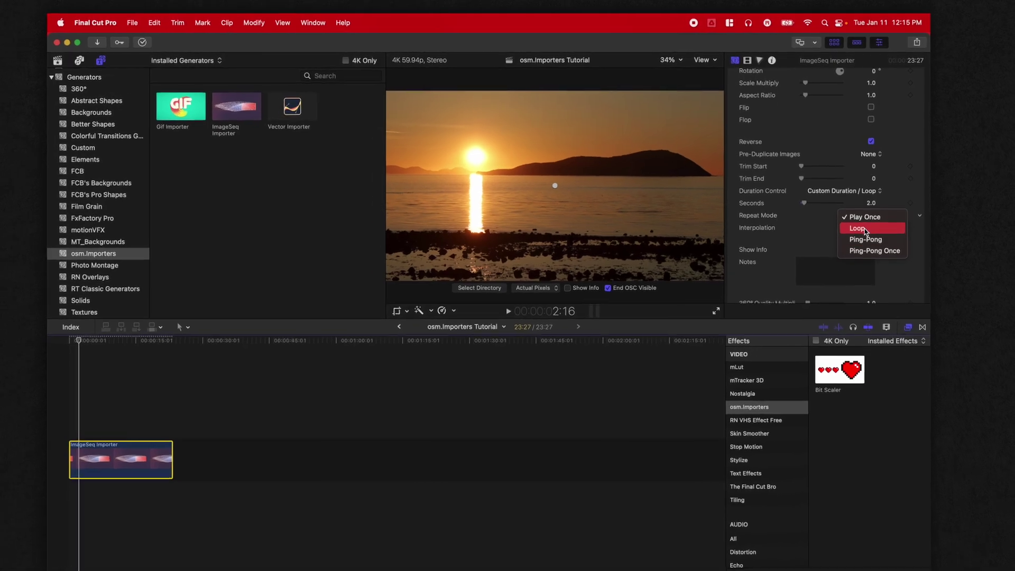
left_click(858, 218)
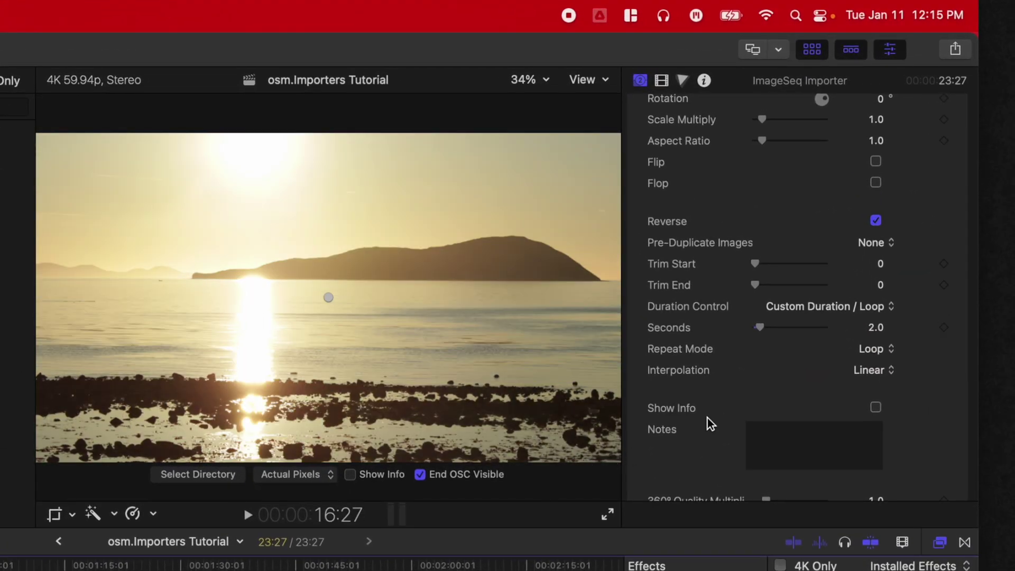
left_click(876, 349)
left_click(830, 373)
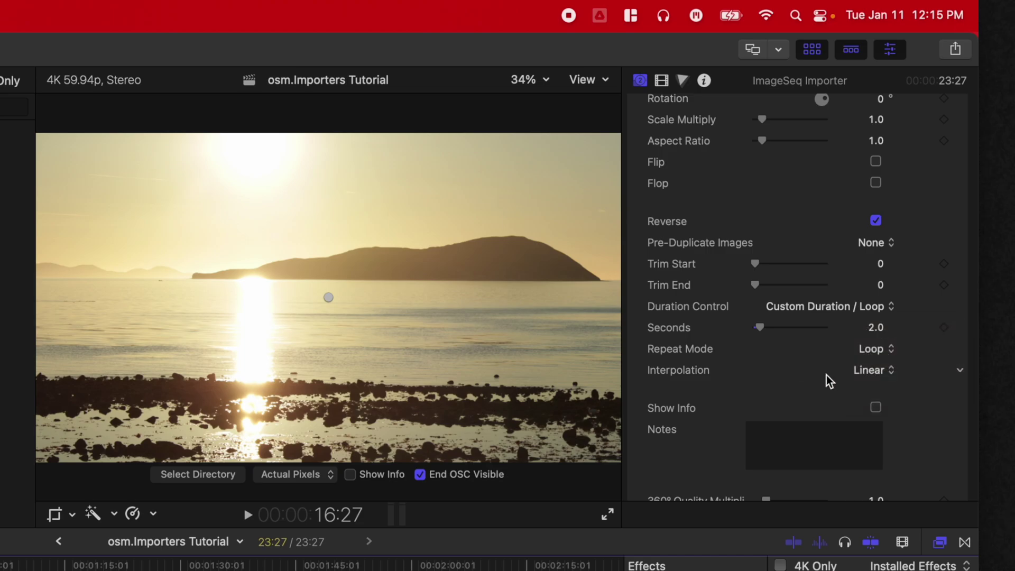
left_click(871, 350)
left_click(880, 367)
key("space")
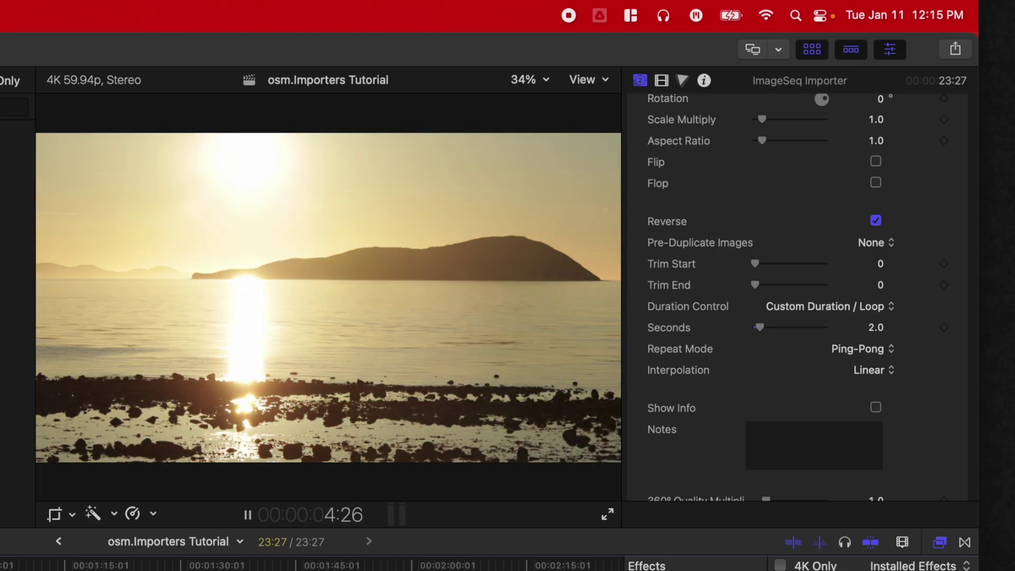
Step: Change Interpolation from Linear to Expo In and play back to preview the easing
key("space")
scroll(847, 328, "down", 3)
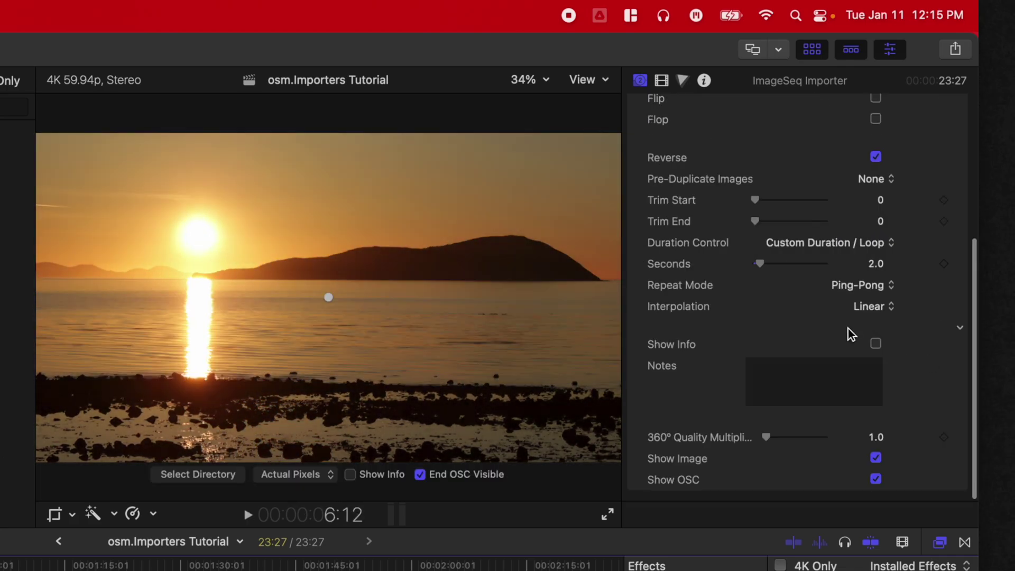
left_click(863, 305)
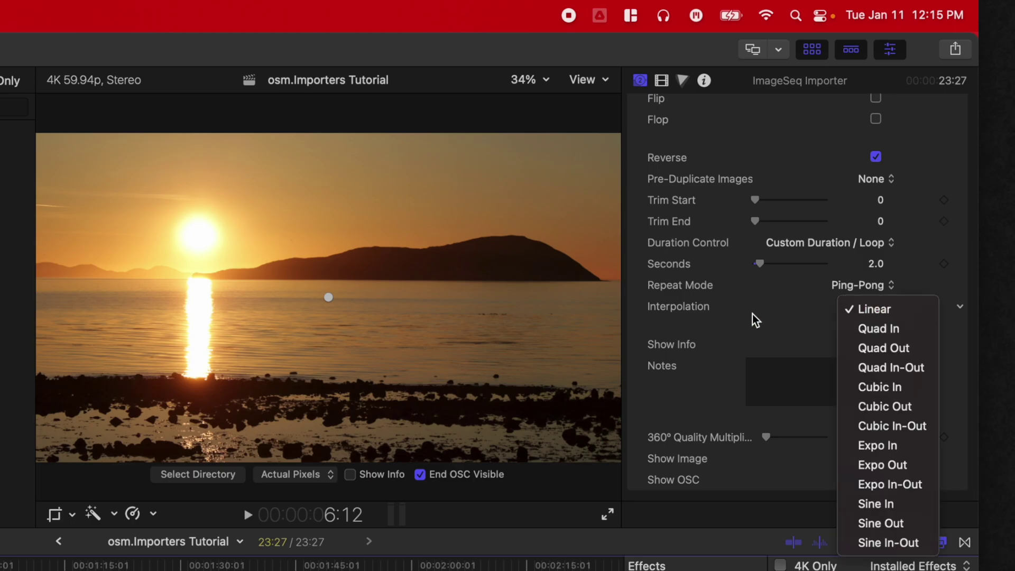
left_click(887, 446)
key("space")
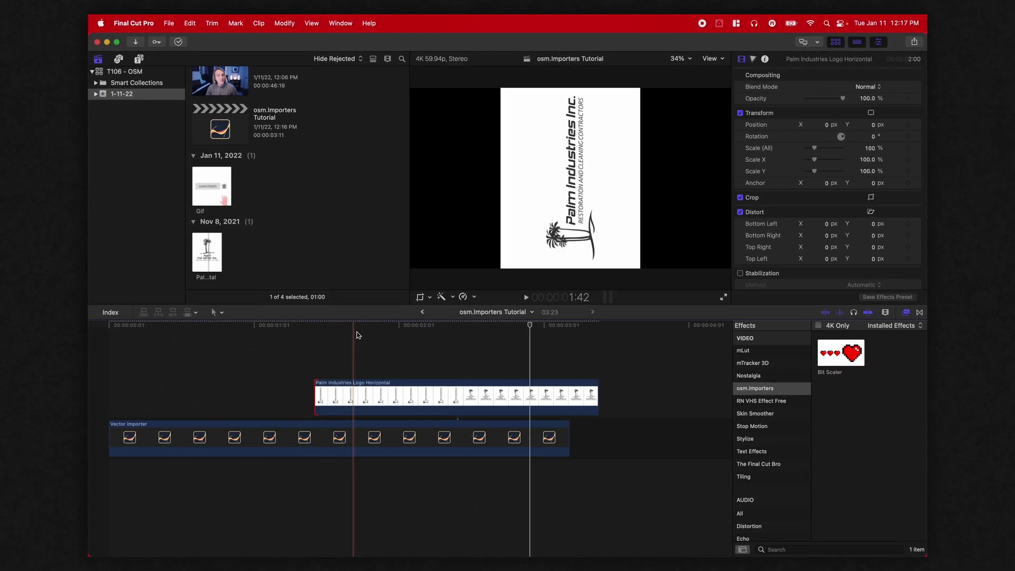
Step: Drag the Palm Industries logo clip's end outward so the project runs to 04:23
left_click_drag(351, 335, 474, 348)
left_click_drag(598, 396, 728, 425)
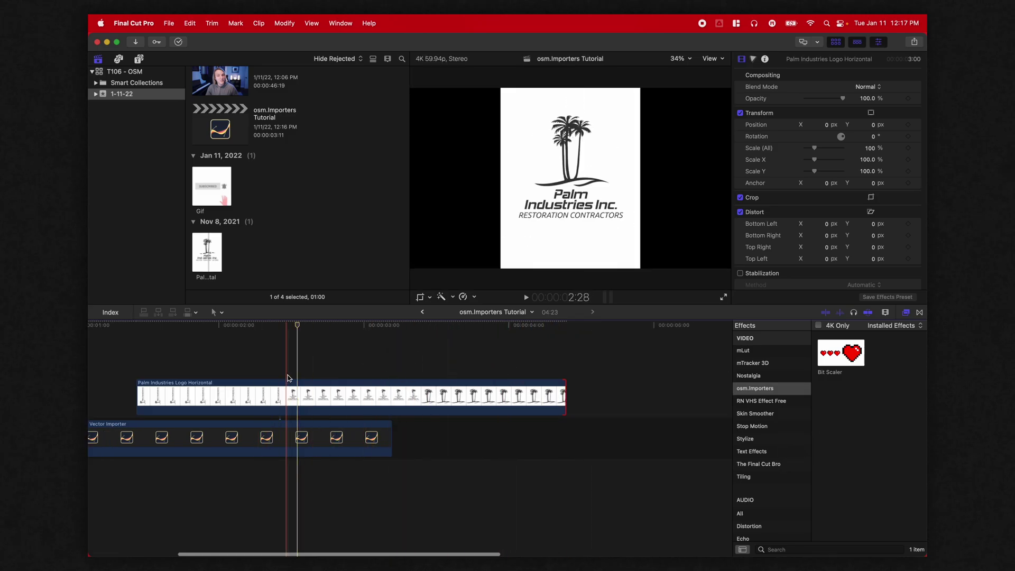
scroll(465, 370, "left", 5)
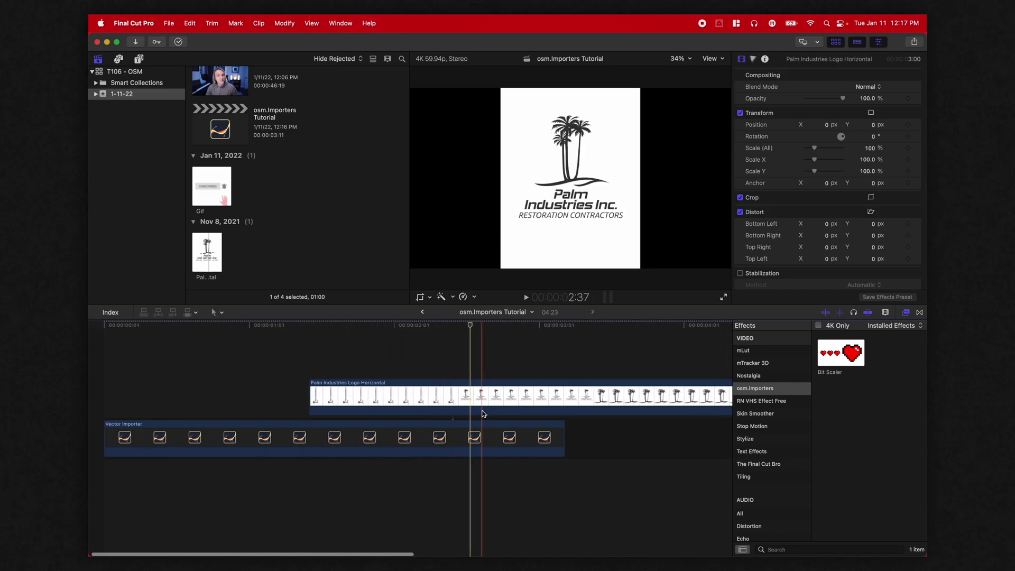
scroll(482, 412, "right", 5)
left_click(328, 402)
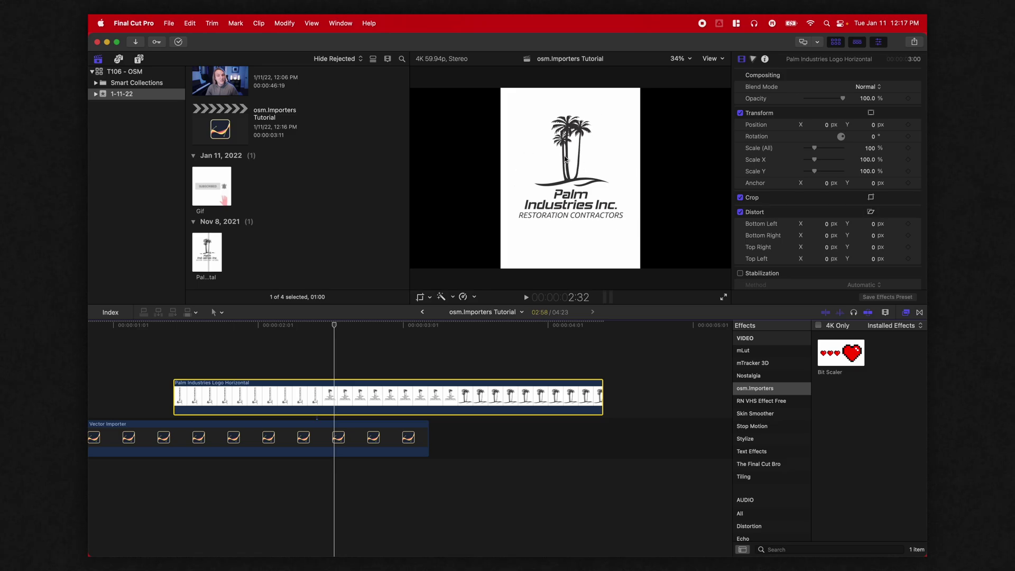
scroll(370, 396, "left", 3)
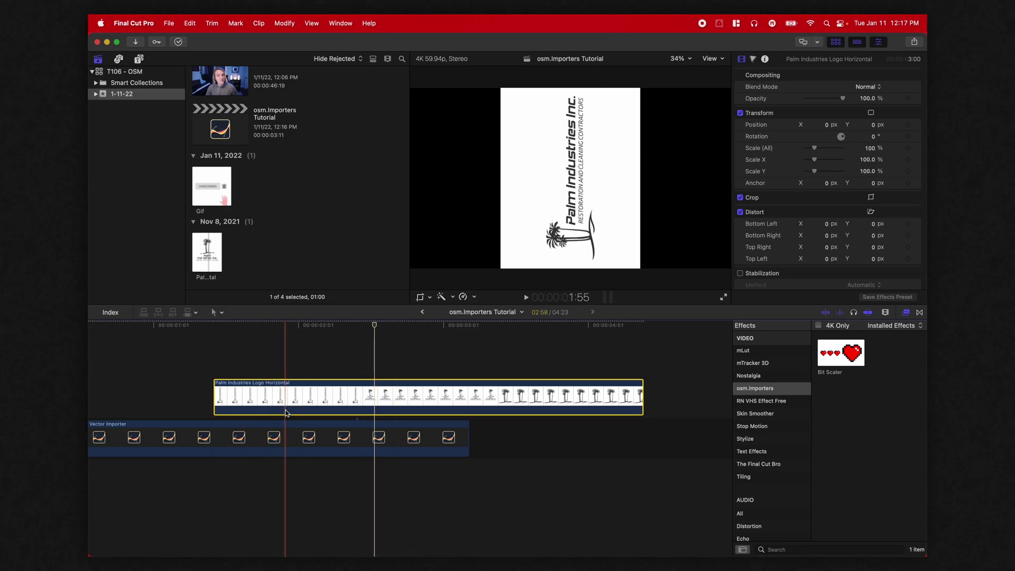
scroll(286, 413, "left", 3)
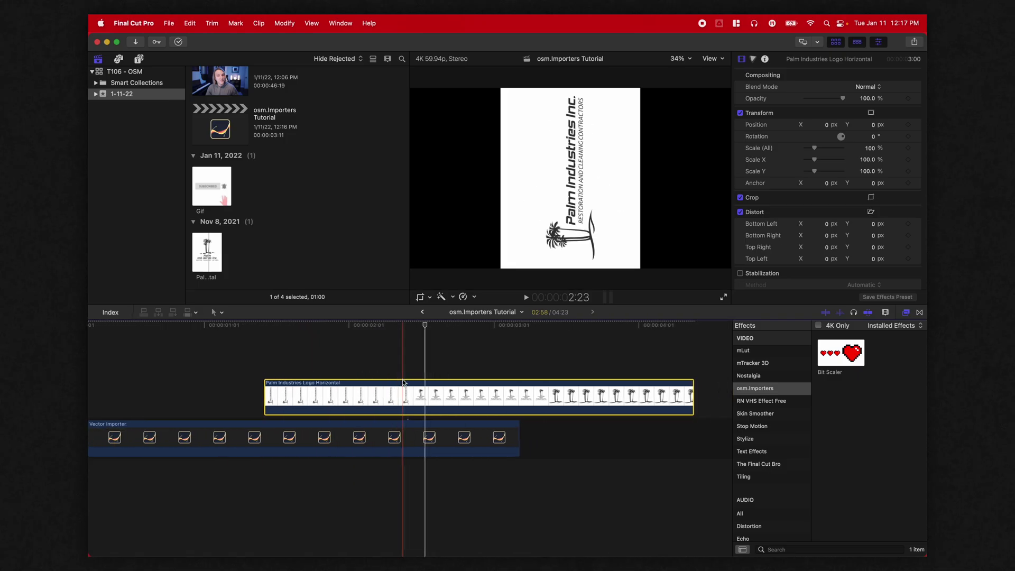
Step: Delete the Palm Industries logo clip and select the Vector Importer clip
key("Delete")
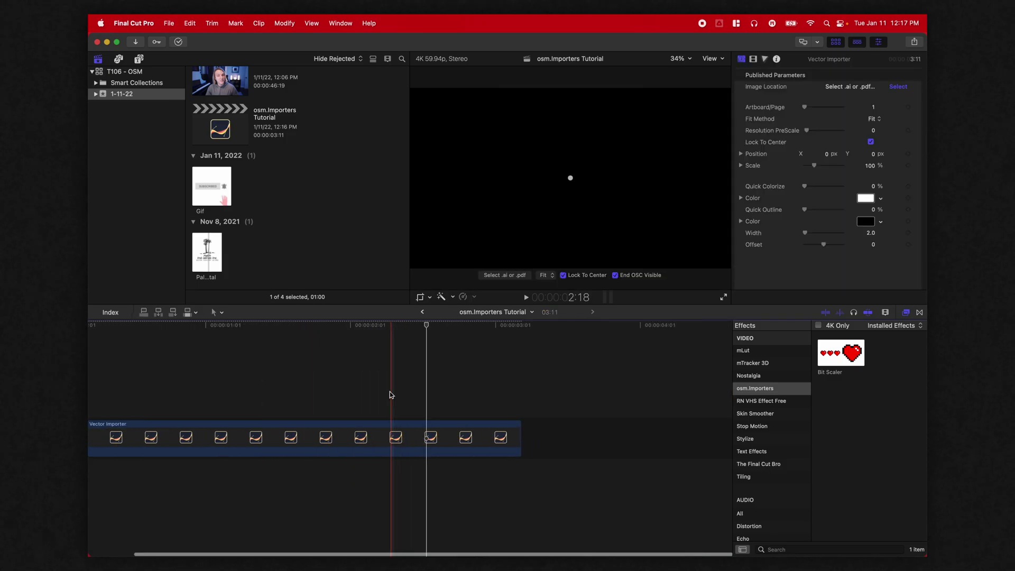
left_click(430, 443)
left_click(202, 263)
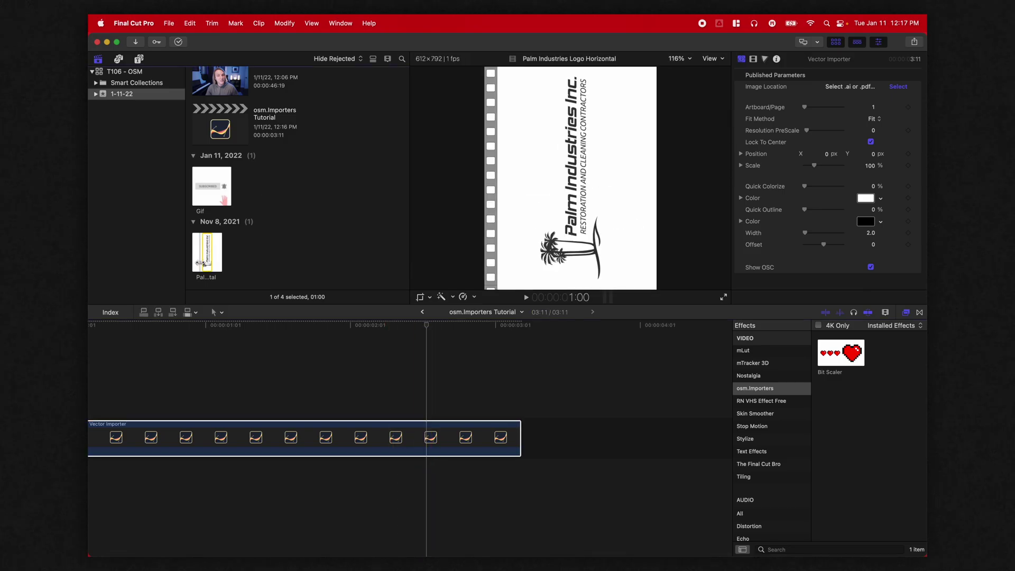
left_click(253, 215)
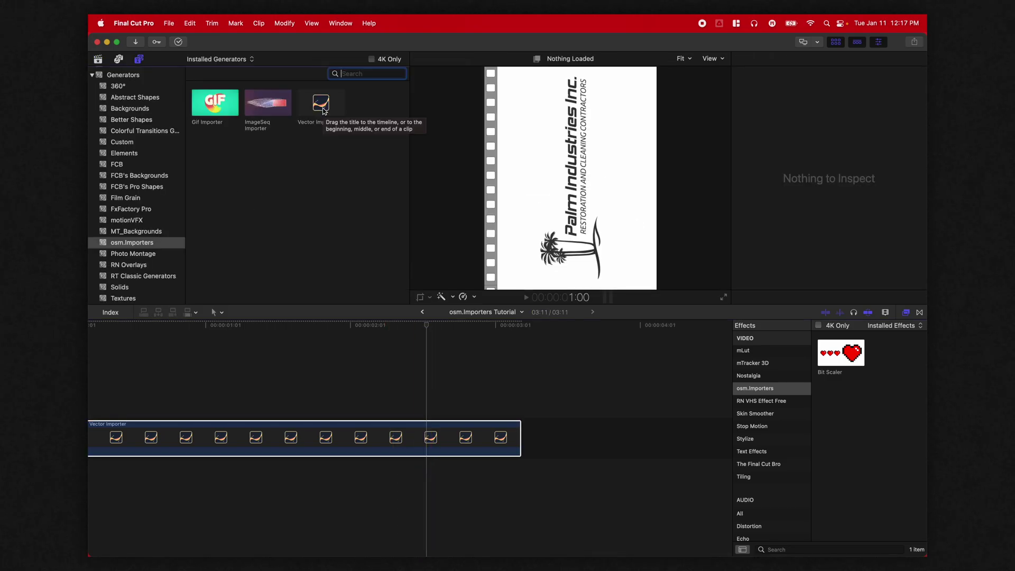
left_click_drag(327, 102, 336, 121)
left_click(369, 476)
Step: Pick Palm Industries Logo .pdf as the Vector Importer's image file
key("super+4")
left_click(352, 438)
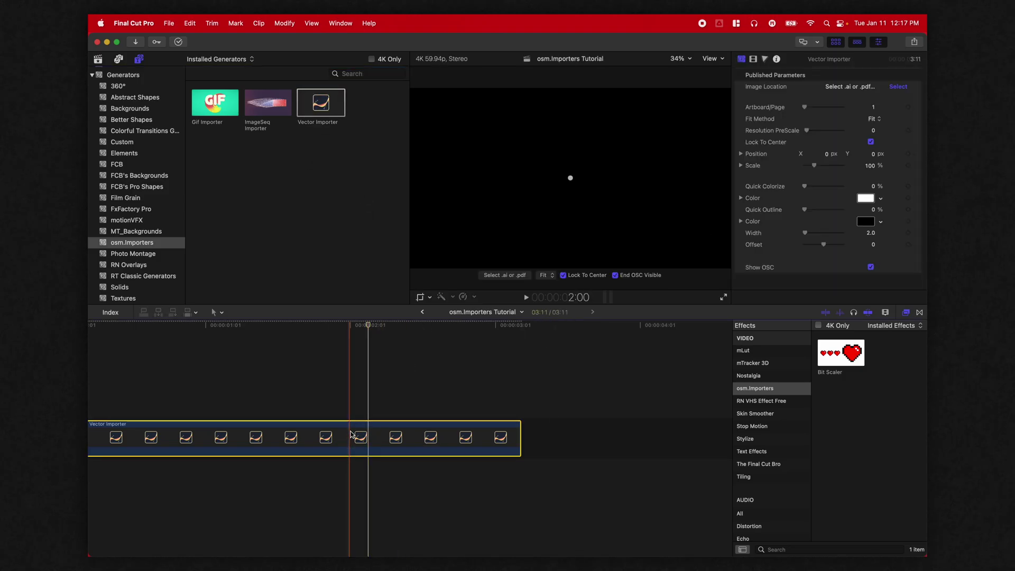
left_click(898, 86)
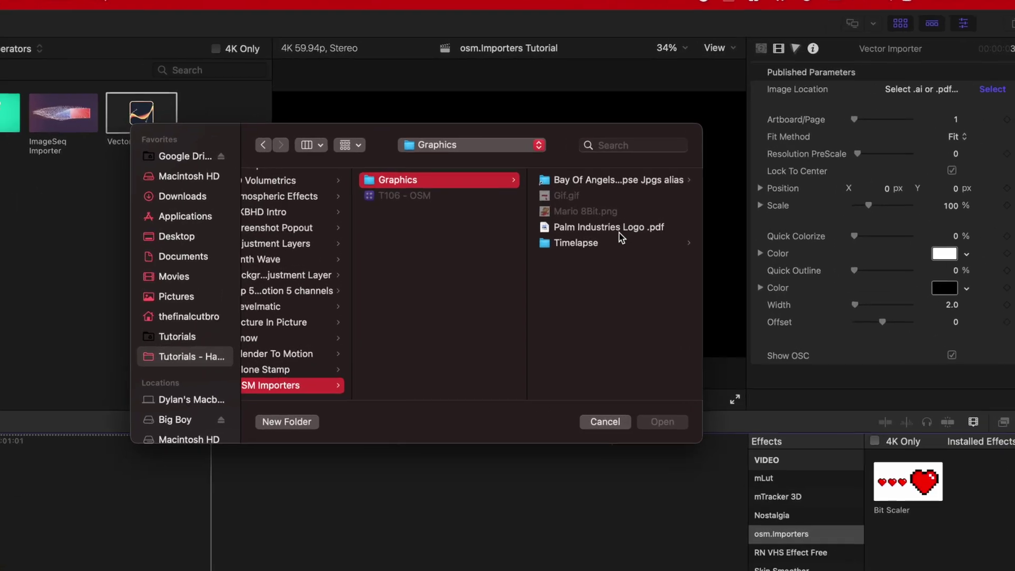
left_click(620, 232)
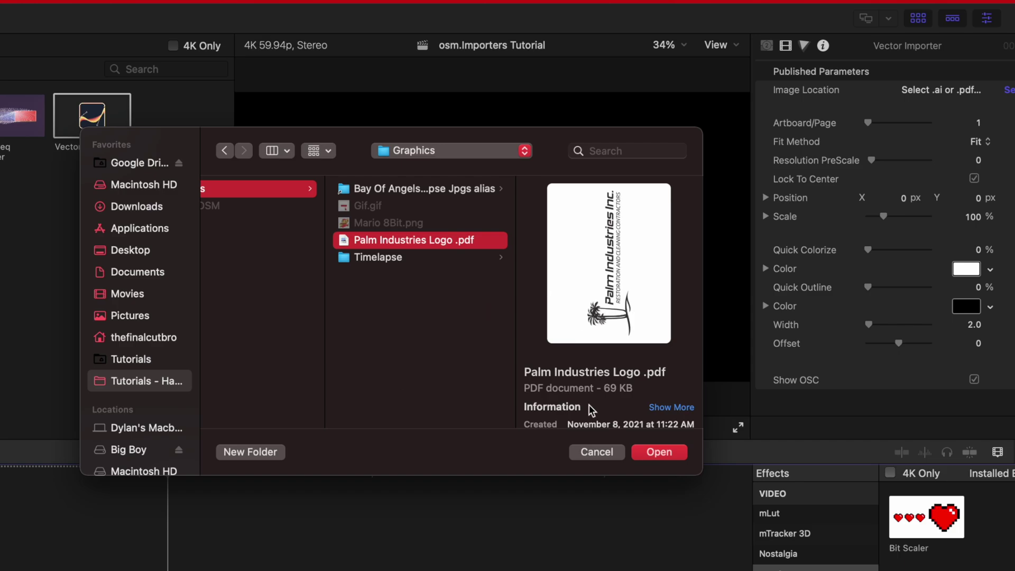
Step: Load Palm Industries Logo .pdf into the Vector Importer and move the playhead to 1:25
left_click(658, 451)
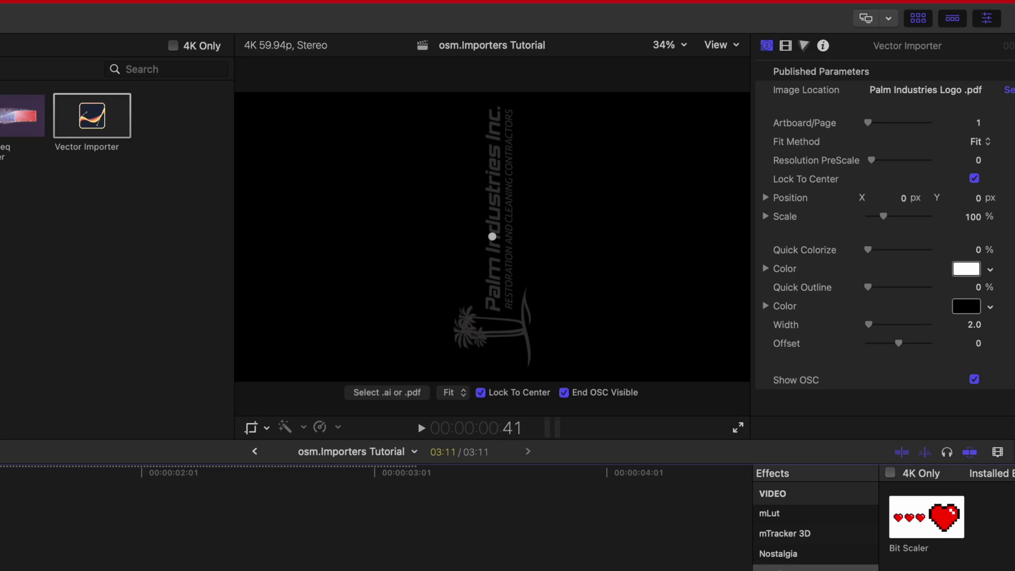
scroll(267, 566, "left", 3)
left_click(78, 482)
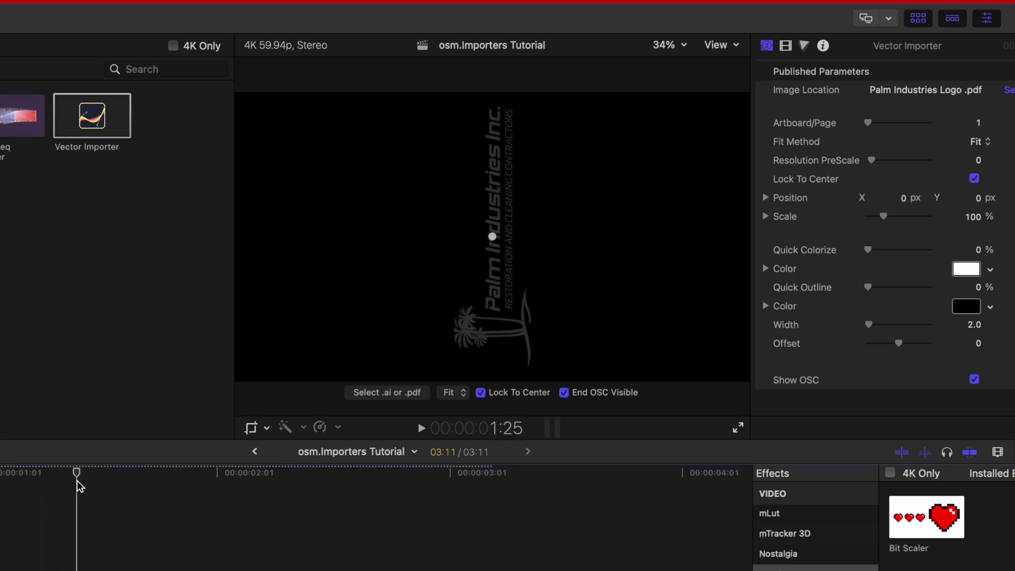
Step: Set Artboard/Page to 2 to show the upright logo, nudging its centre slightly left
left_click(976, 125)
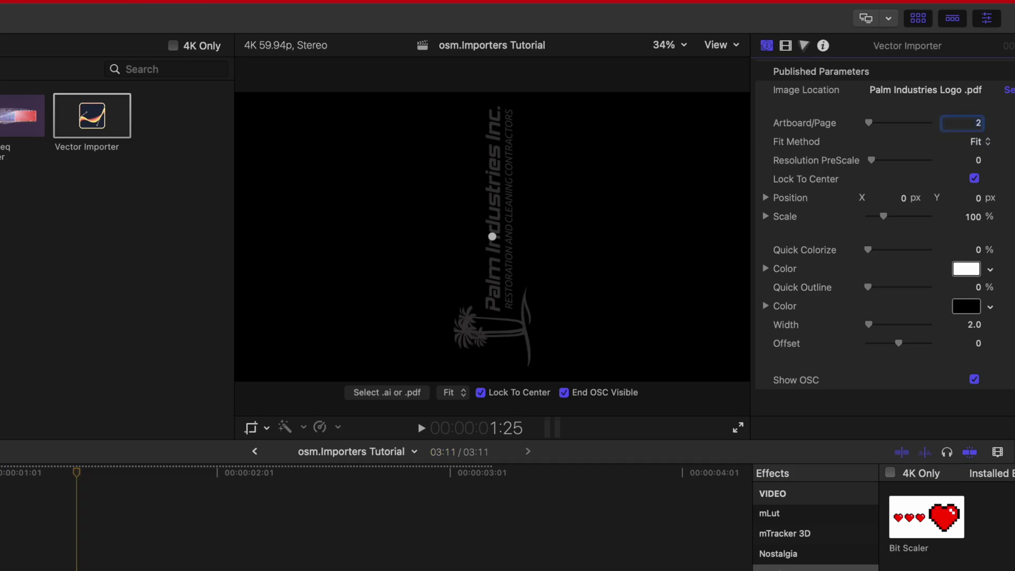
type("2")
key("Return")
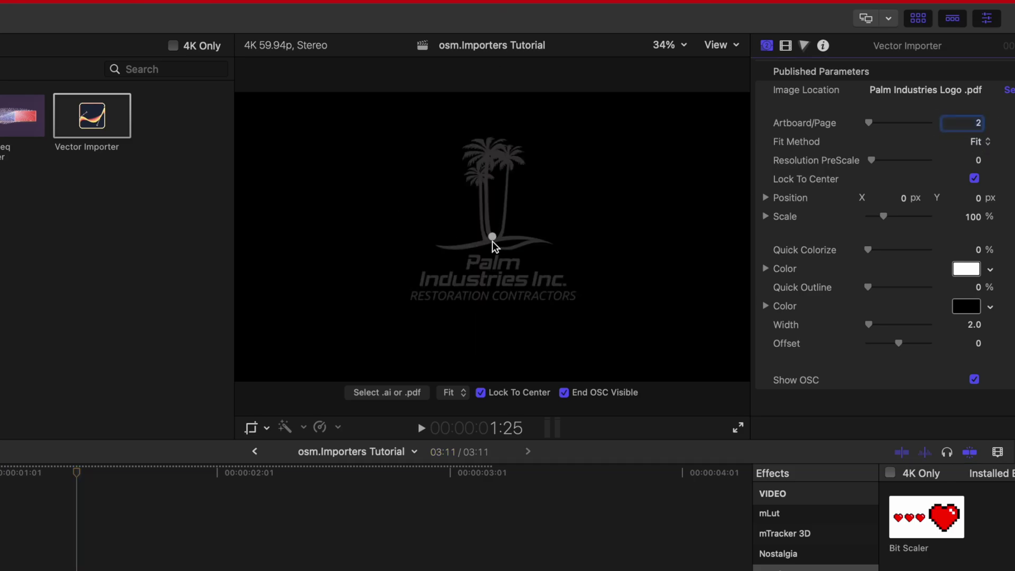
mouse_move(493, 235)
left_mouse_down()
mouse_move(481, 242)
mouse_move(477, 234)
left_mouse_up()
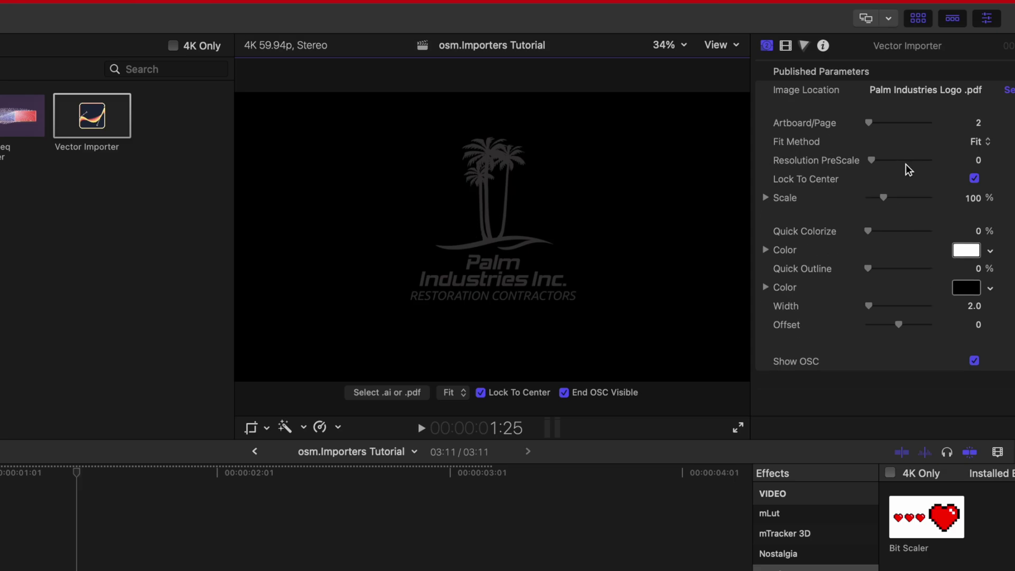
Step: Raise Resolution PreScale to 44.0 and settle the logo's Scale at 146% after trying maximum and 82%
left_click_drag(883, 198, 976, 95)
left_click(974, 201)
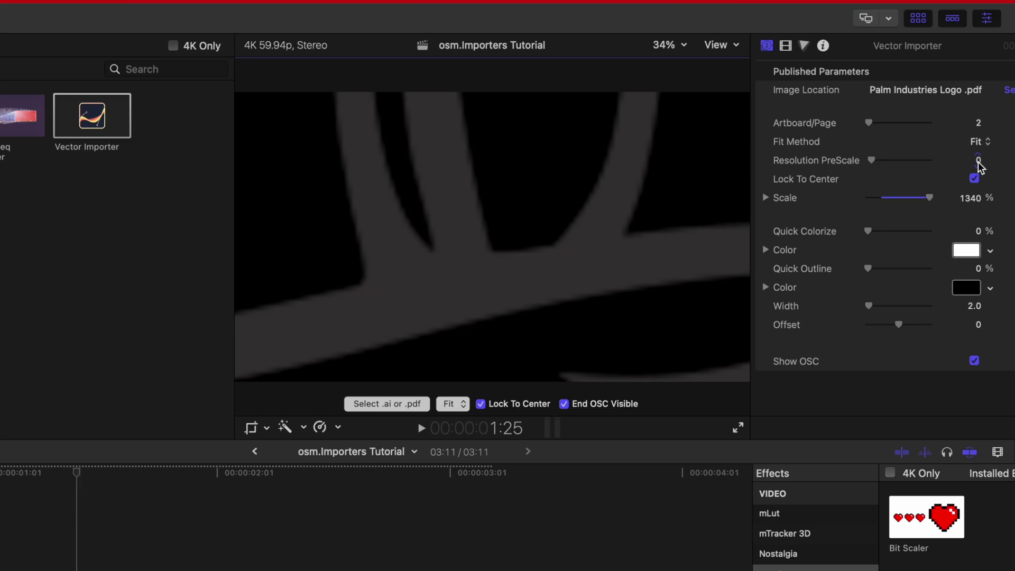
left_click_drag(979, 161, 978, 143)
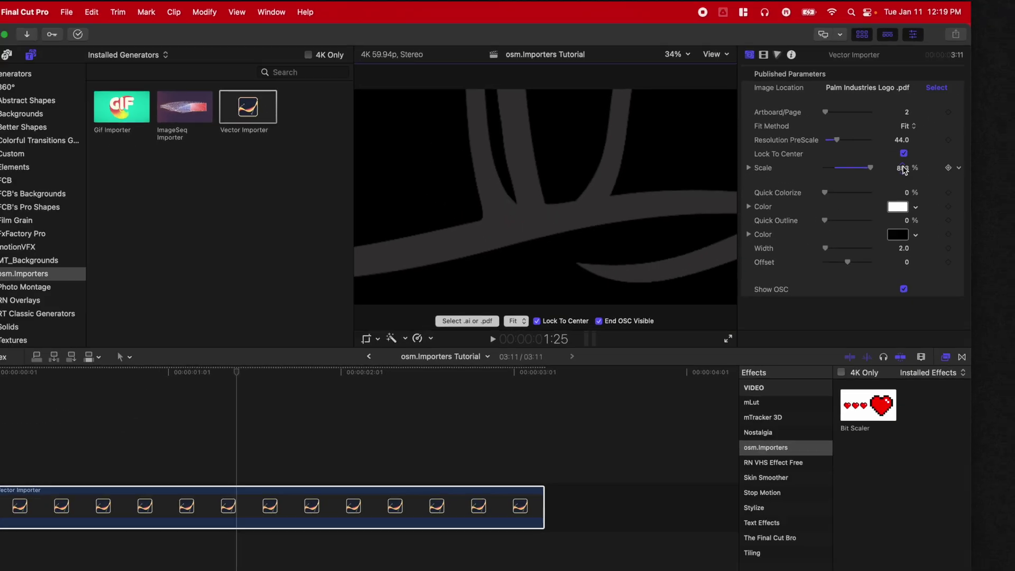
left_click_drag(973, 198, 973, 317)
left_click_drag(870, 154, 871, 122)
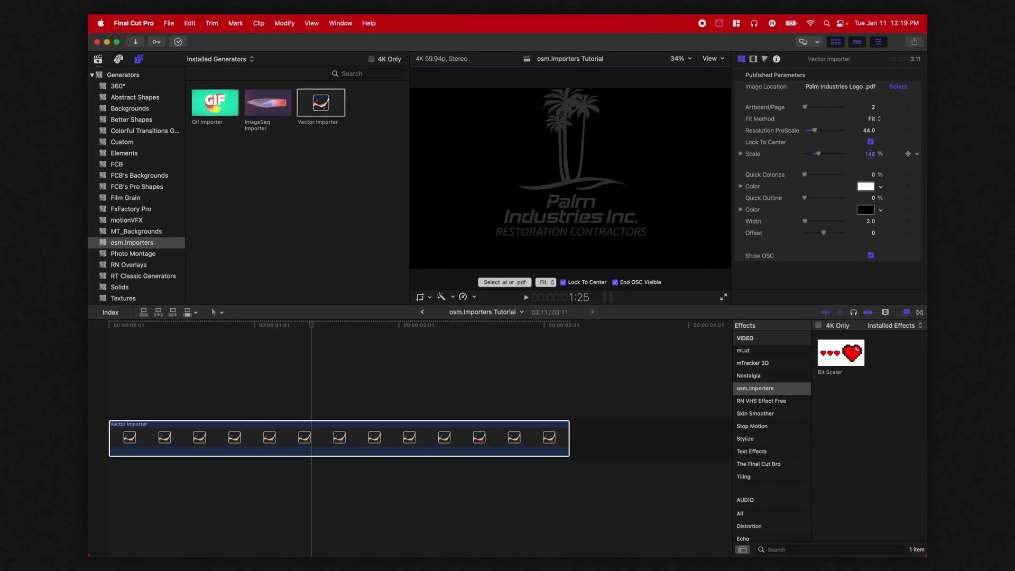
left_click(113, 442)
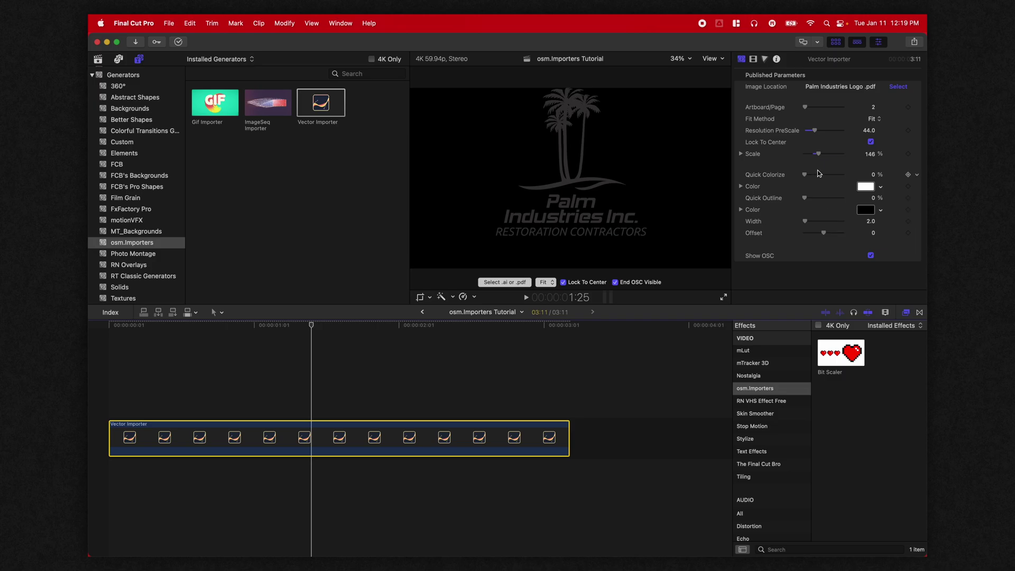
Step: Scale the logo to 139% and fully Quick Colorize it bright green
left_click_drag(872, 158, 841, 172)
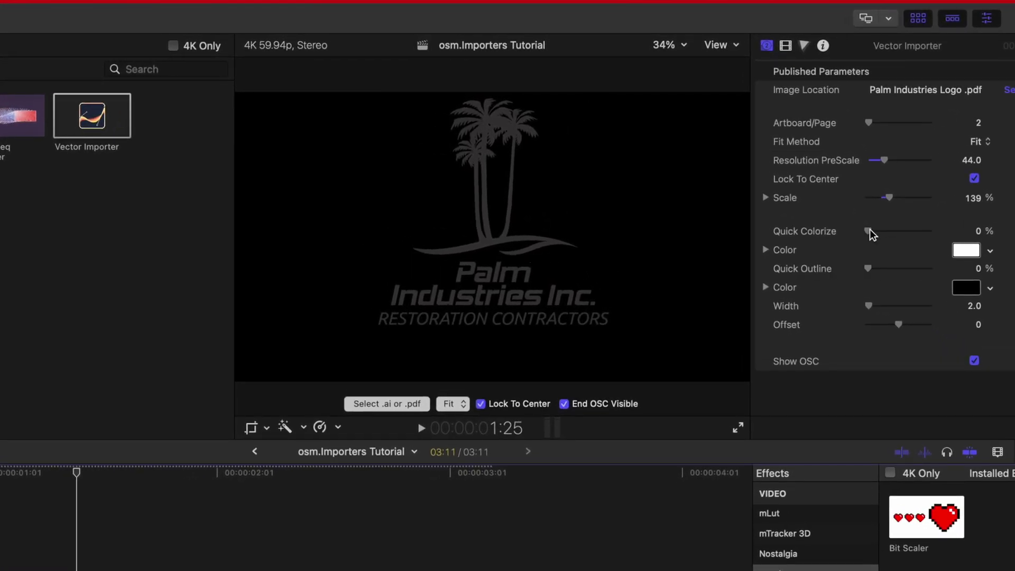
left_click_drag(868, 231, 929, 231)
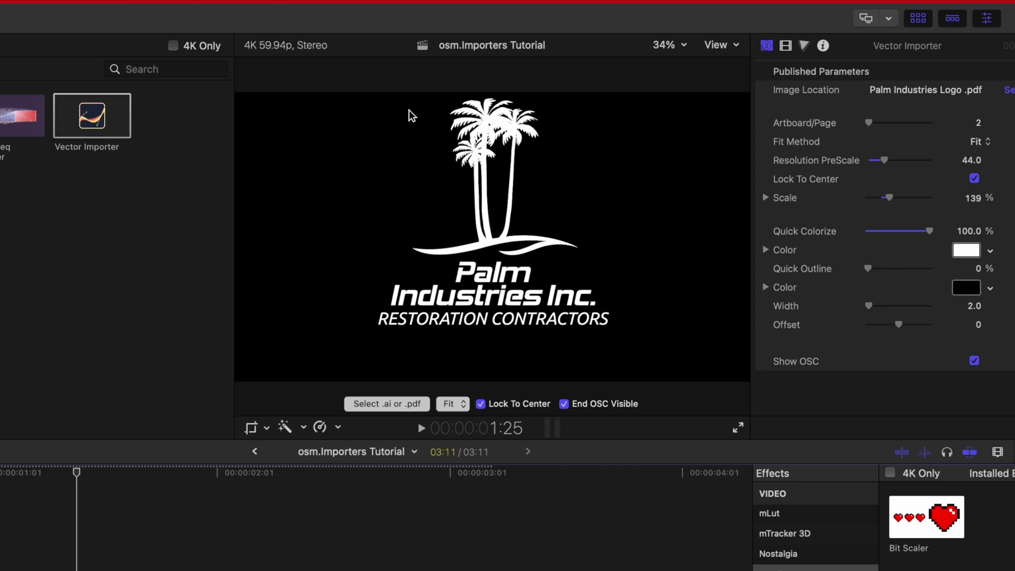
left_click(987, 251)
left_click(913, 295)
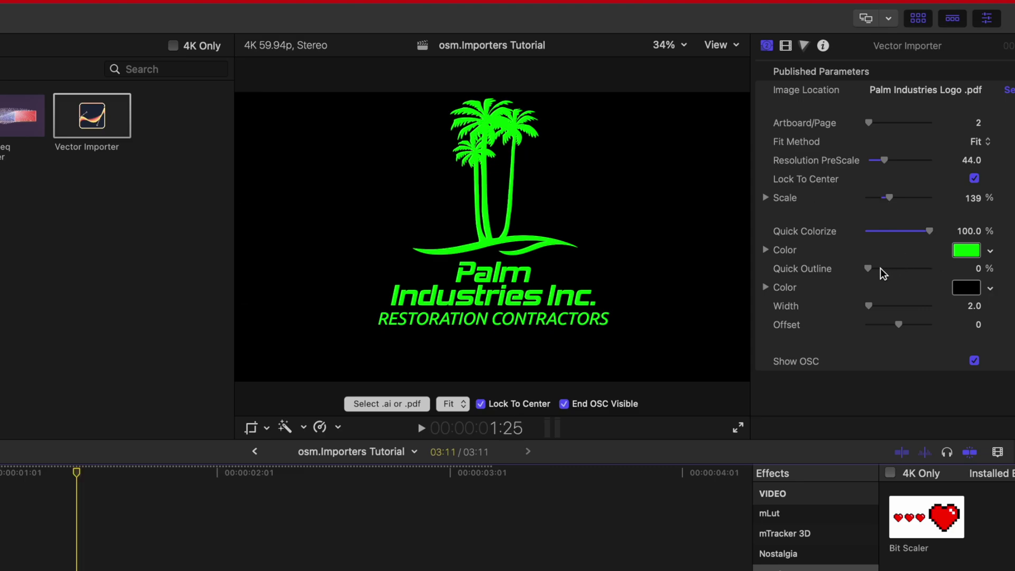
Step: Add a full red Quick Outline with Width 97, and resize the logo to about 106%
left_click_drag(881, 273, 933, 271)
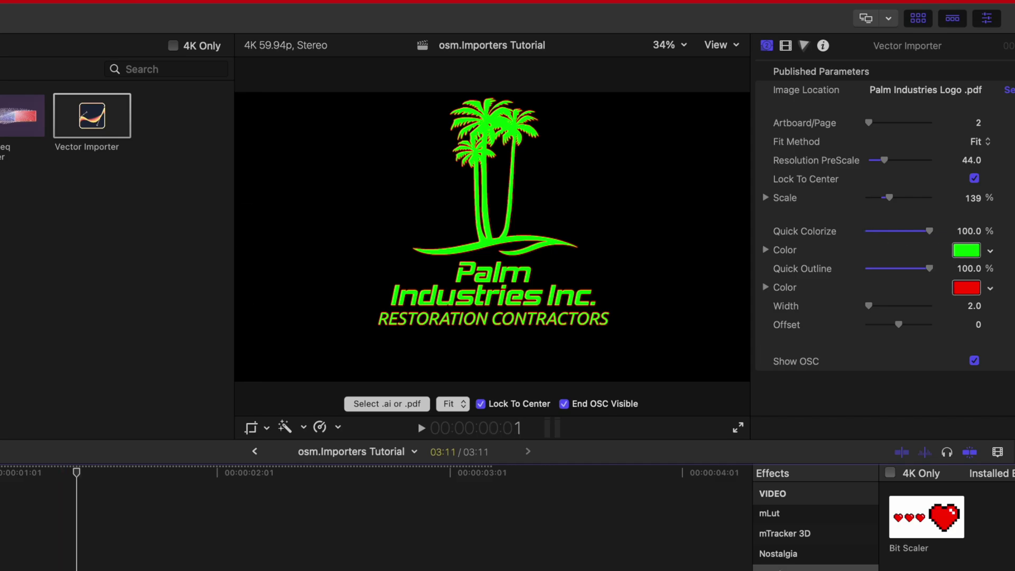
left_click_drag(869, 305, 913, 324)
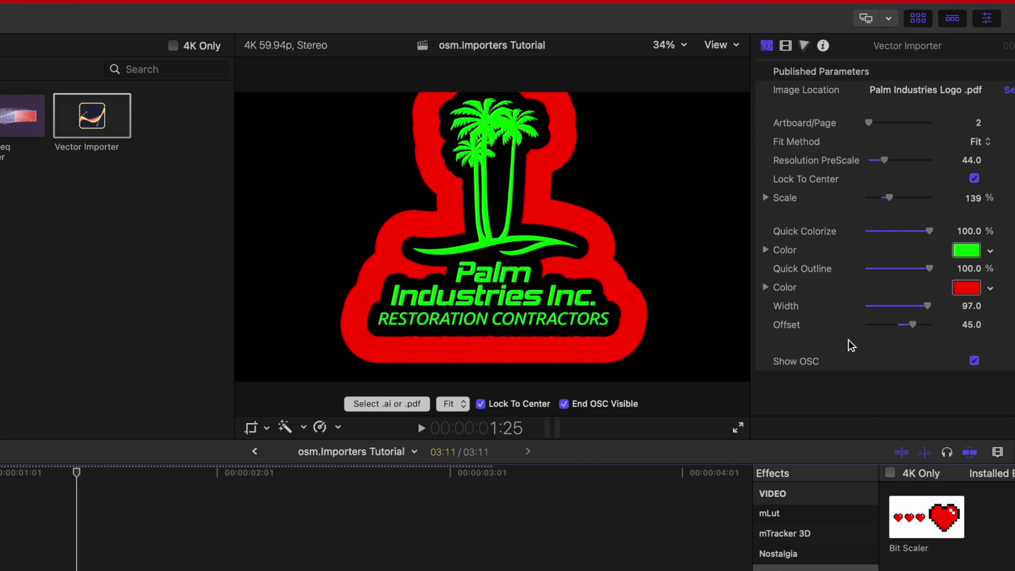
left_click_drag(889, 198, 890, 233)
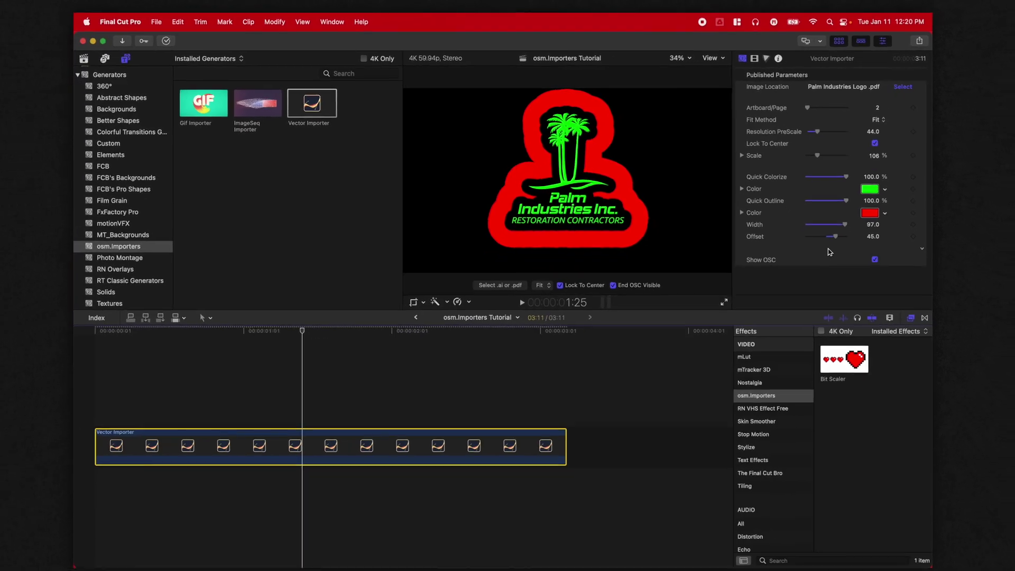
Step: Delete the Vector Importer clip and return the playhead to the timeline start
key("Delete")
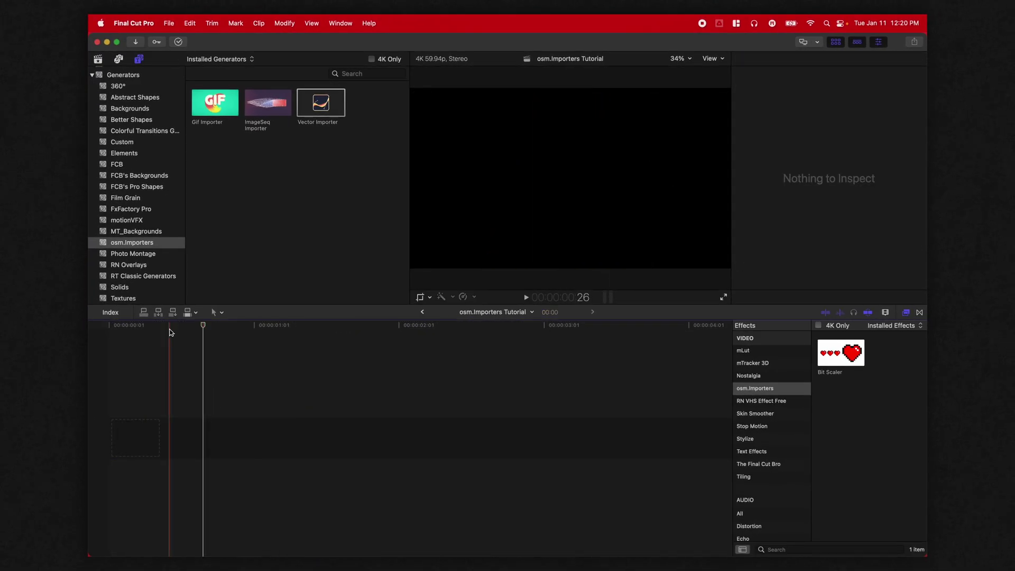
left_click(101, 326)
scroll(132, 224, "up", 1)
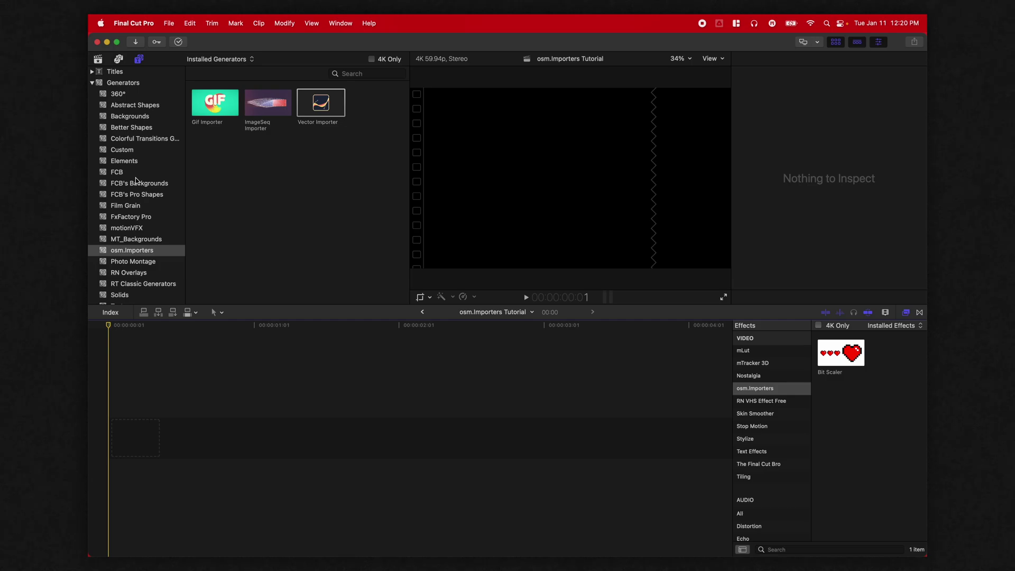
scroll(129, 201, "down", 2)
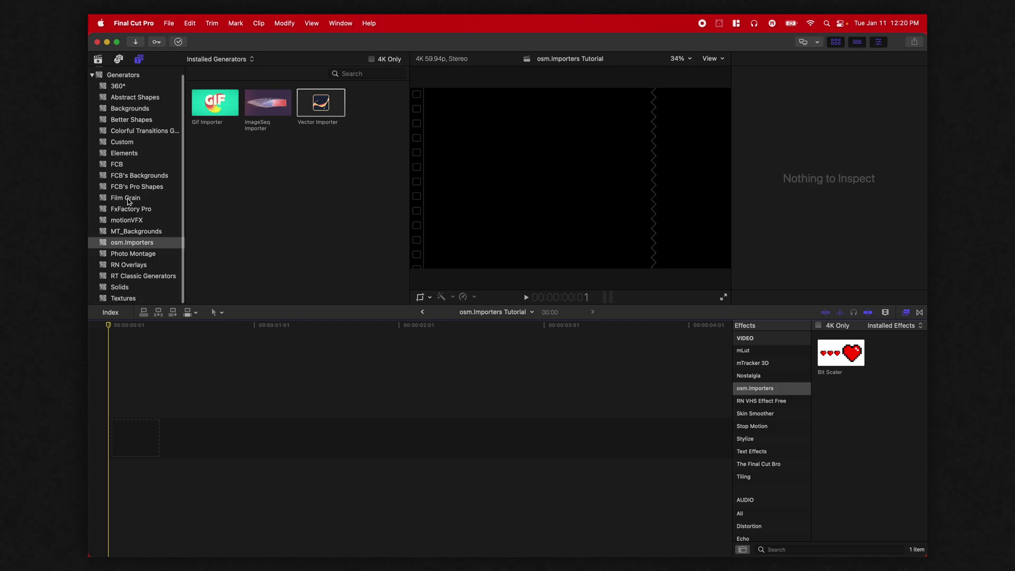
scroll(129, 212, "up", 2)
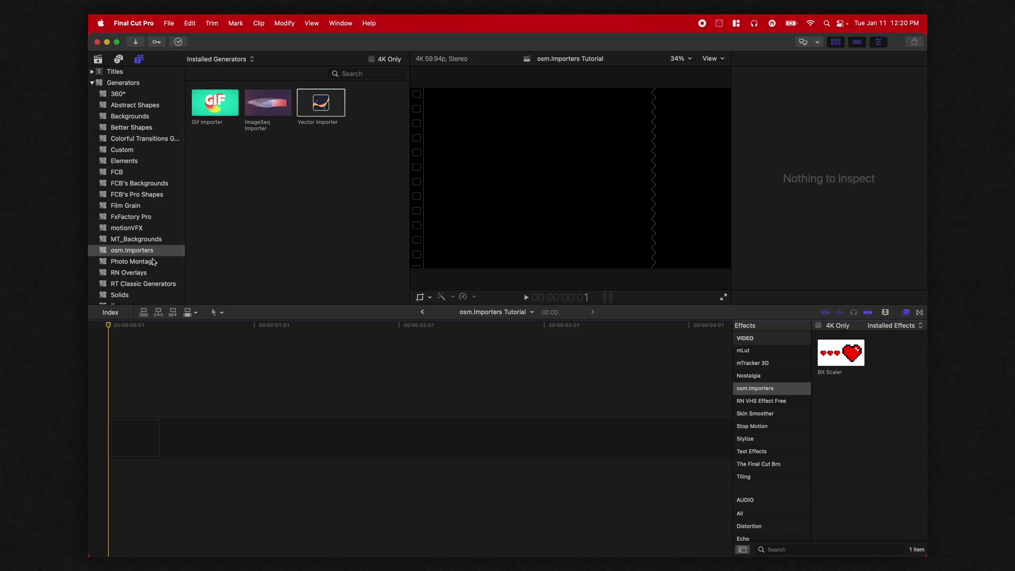
scroll(153, 262, "down", 1)
scroll(112, 187, "up", 1)
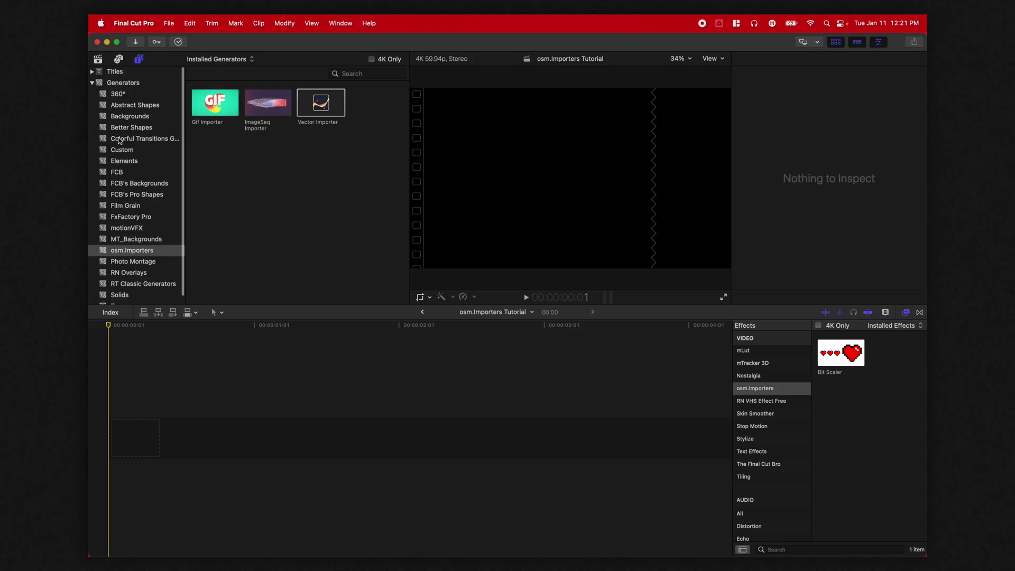
Step: Add the 1 Frame Counter title from Titles > osm.Importers to the timeline and preview one second in
left_click(92, 84)
left_click(92, 72)
left_click_drag(216, 104, 148, 426)
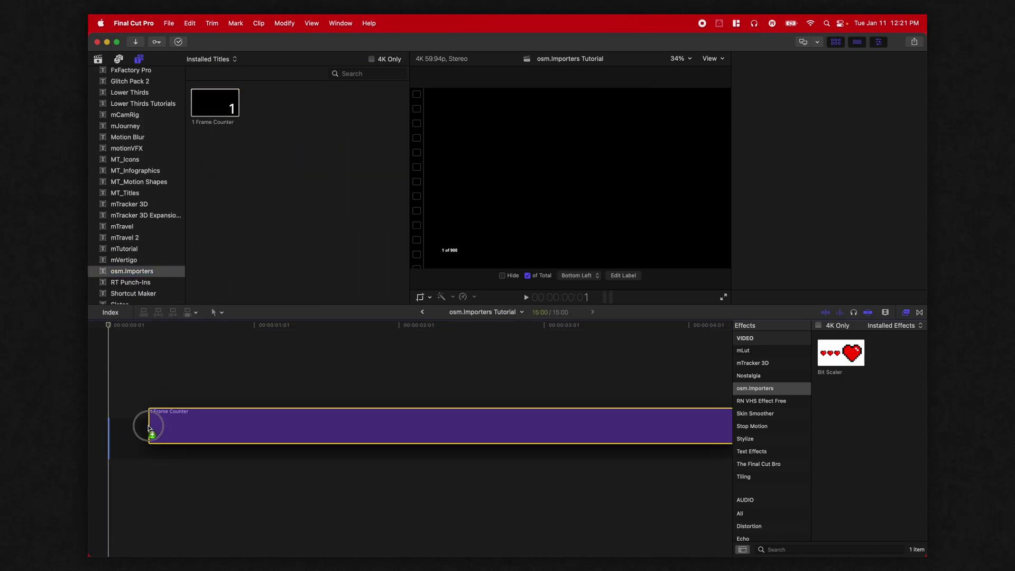
left_click_drag(129, 333, 251, 381)
Step: Play back the 1 Frame Counter title from near the start, then remove it with Cmd+Z
left_click(260, 332)
left_click_drag(259, 326, 183, 356)
key("space")
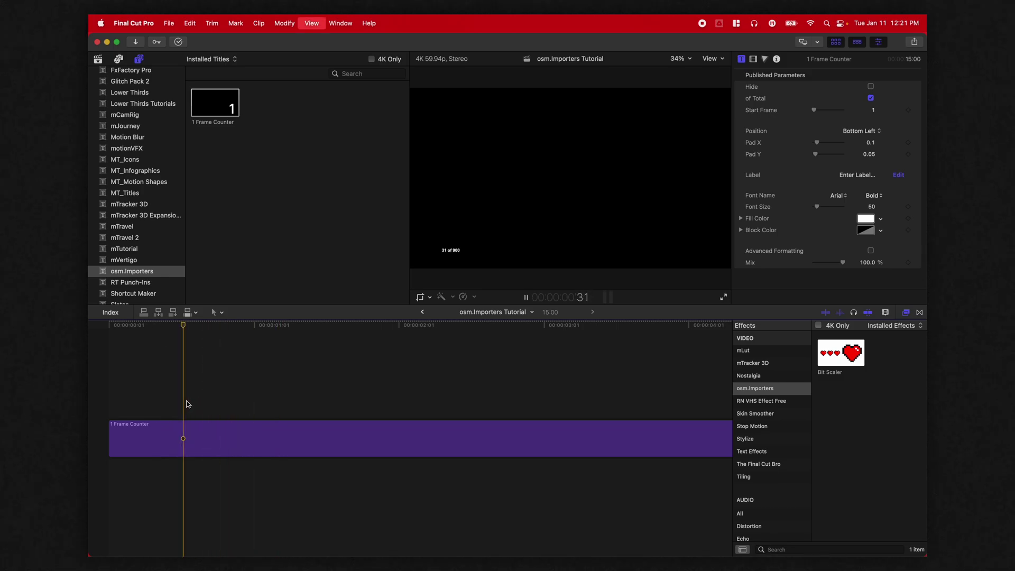
key("space")
key("space")
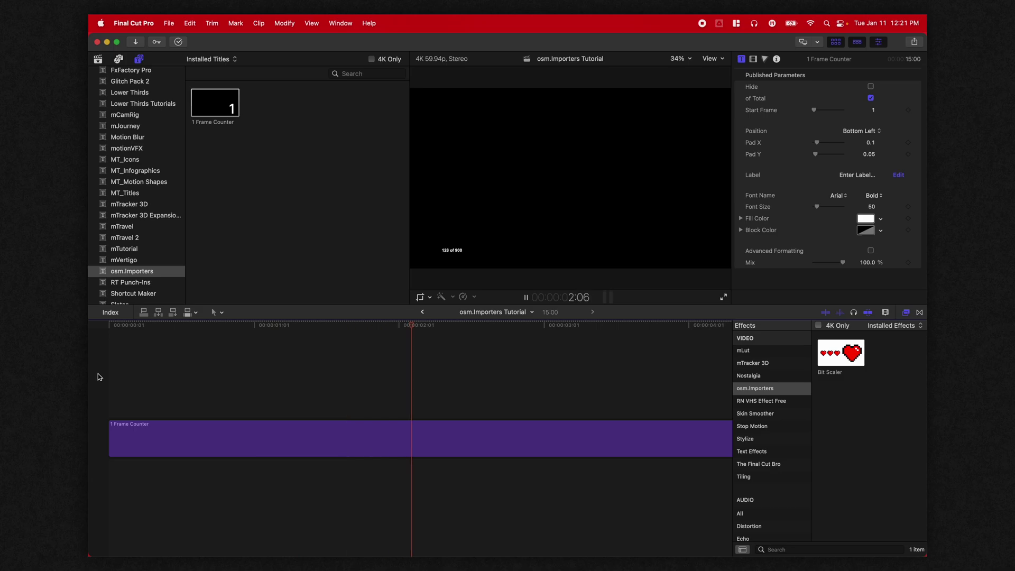
key("space")
key("space")
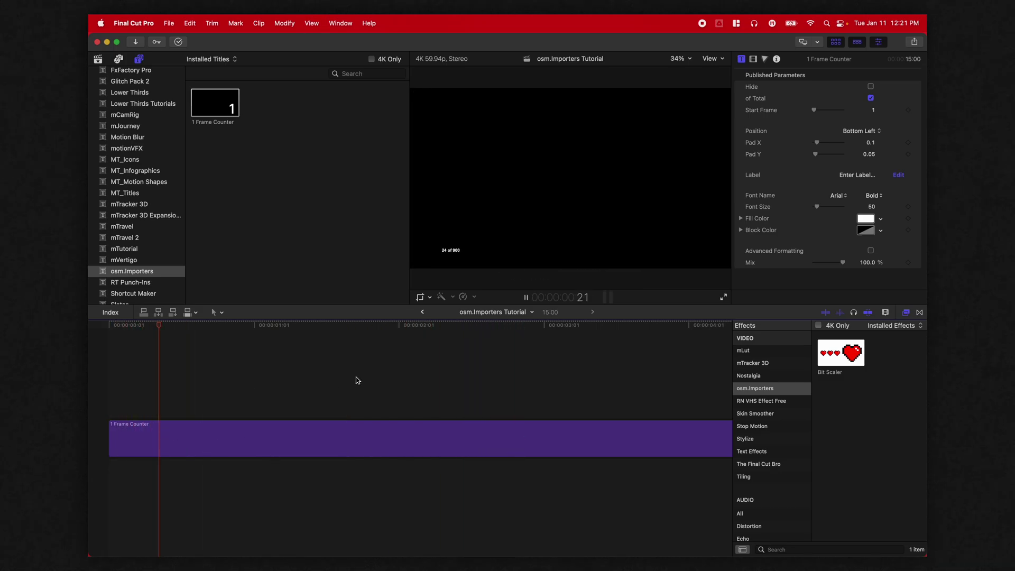
key("space")
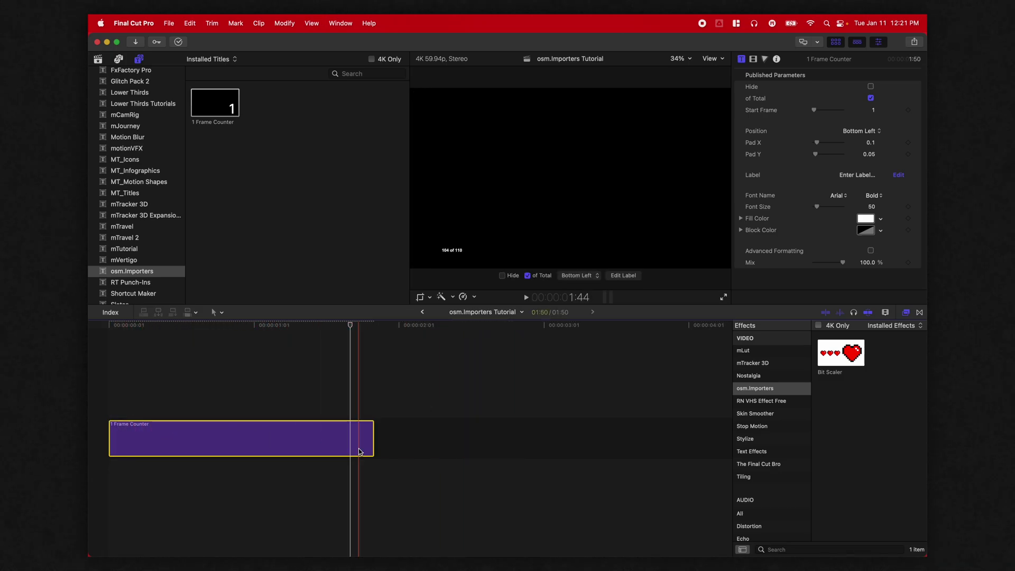
key("super+z")
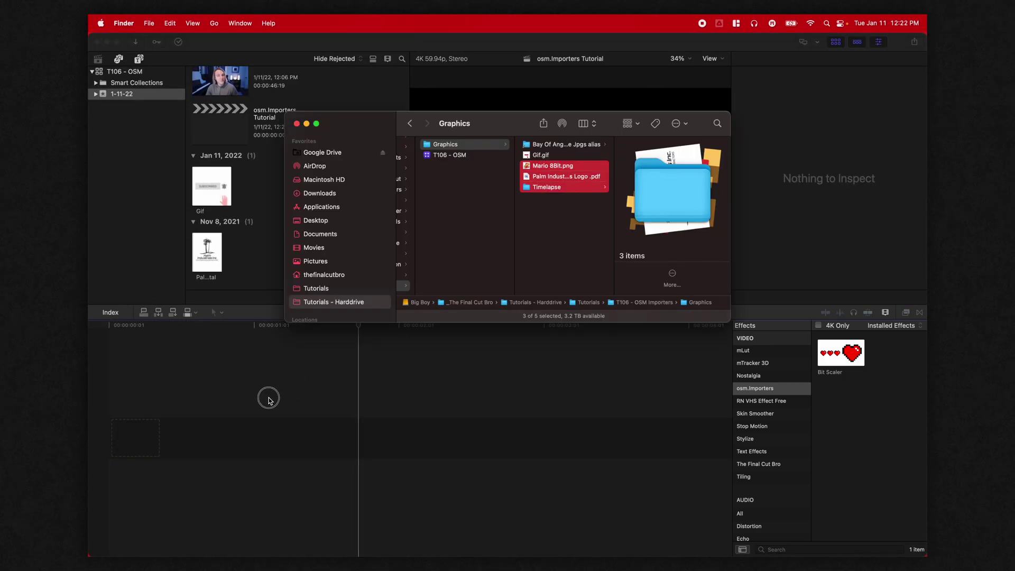
Step: Add Mario 8Bit.png from Finder to the timeline and test a huge scale before reverting it
left_click_drag(516, 220, 519, 359)
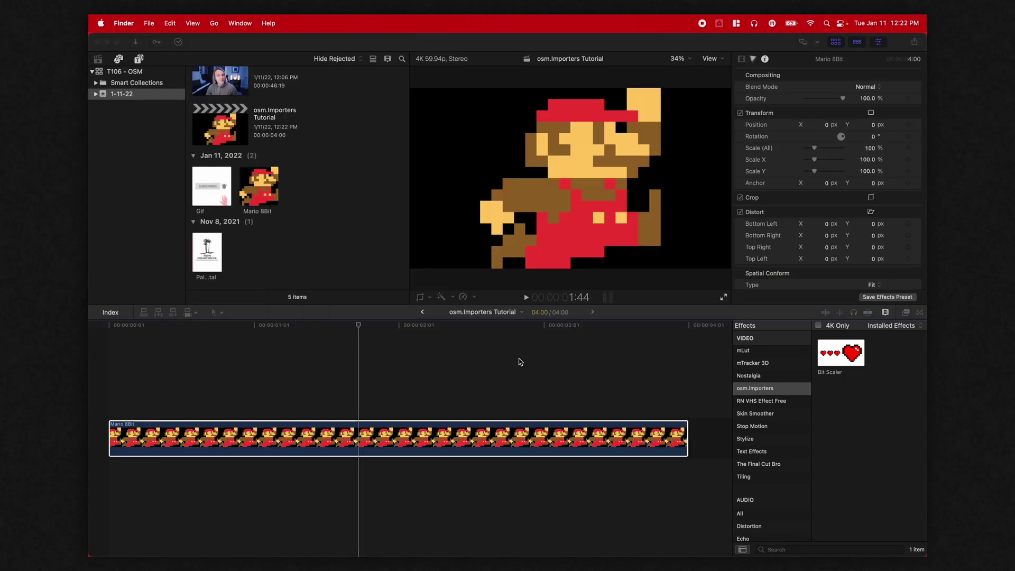
left_click(267, 436)
left_click_drag(302, 326, 243, 325)
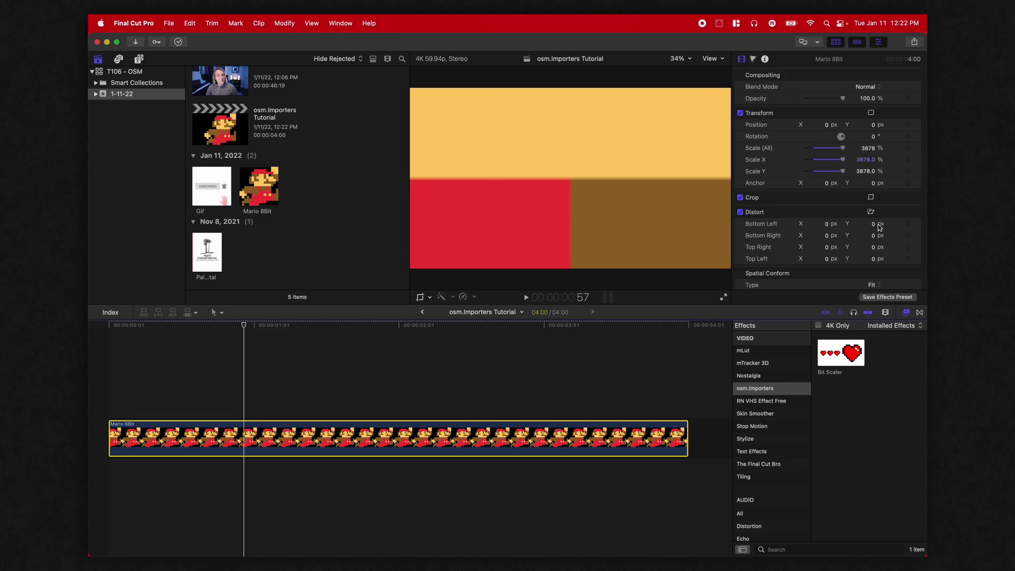
left_click_drag(870, 148, 868, 148)
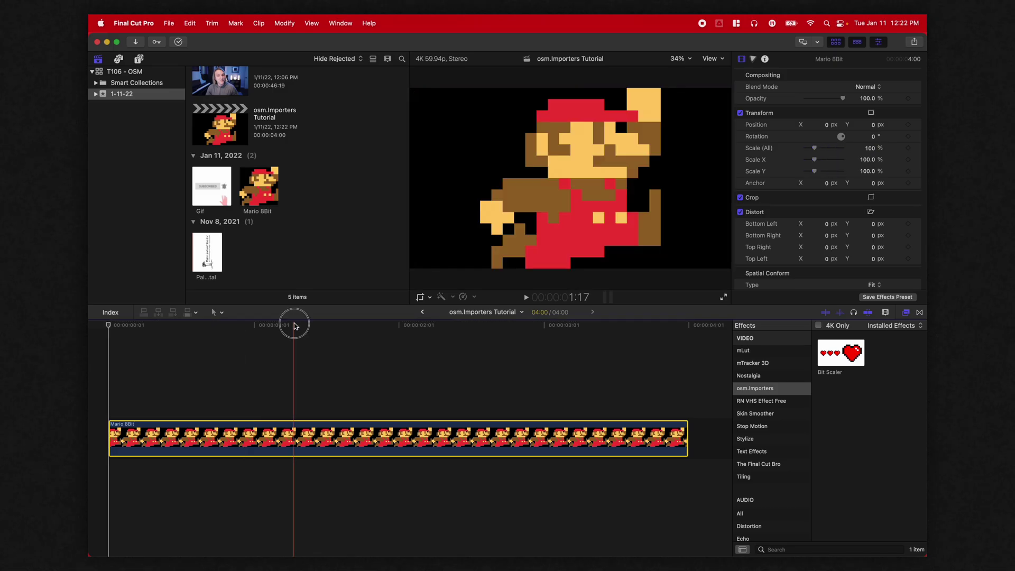
left_click(294, 325)
Step: Set the Mario clip's Spatial Conform Type to None to show it at native size
scroll(835, 267, "down", 2)
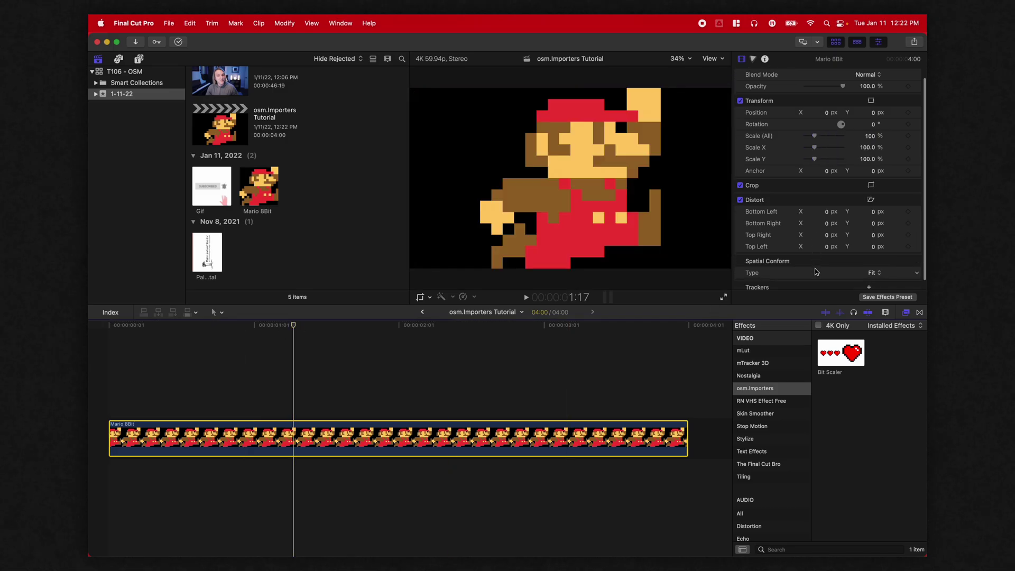
left_click(873, 268)
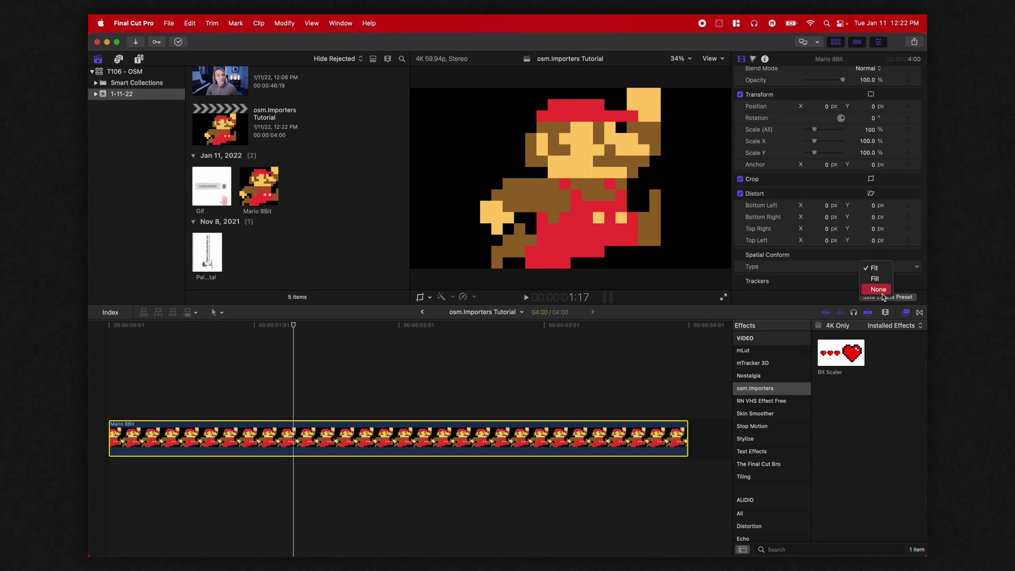
left_click(878, 290)
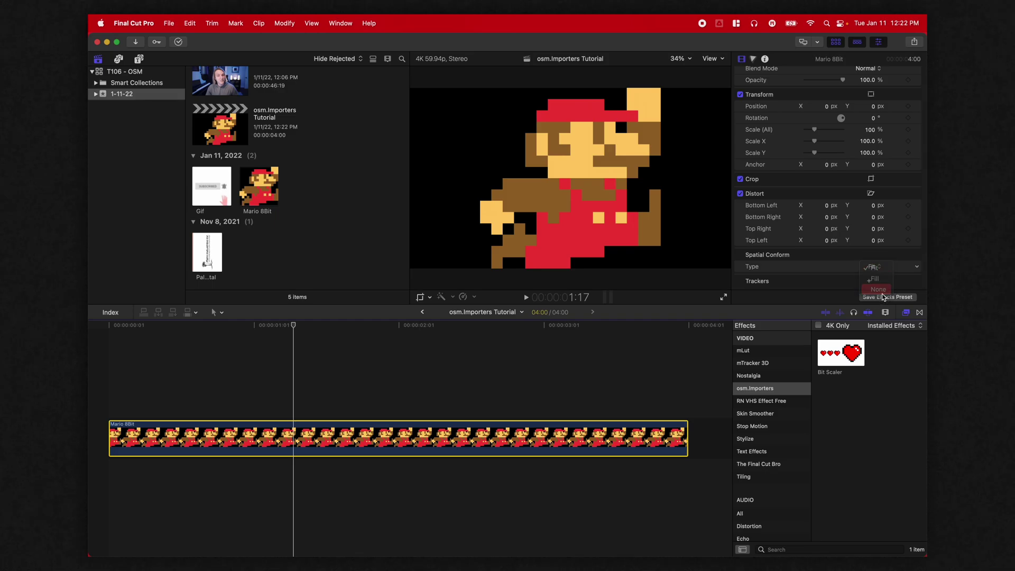
Step: Nest the Mario clip into a compound clip with the default name osm.Importers Tutorial Clip
right_click(281, 436)
left_click(329, 377)
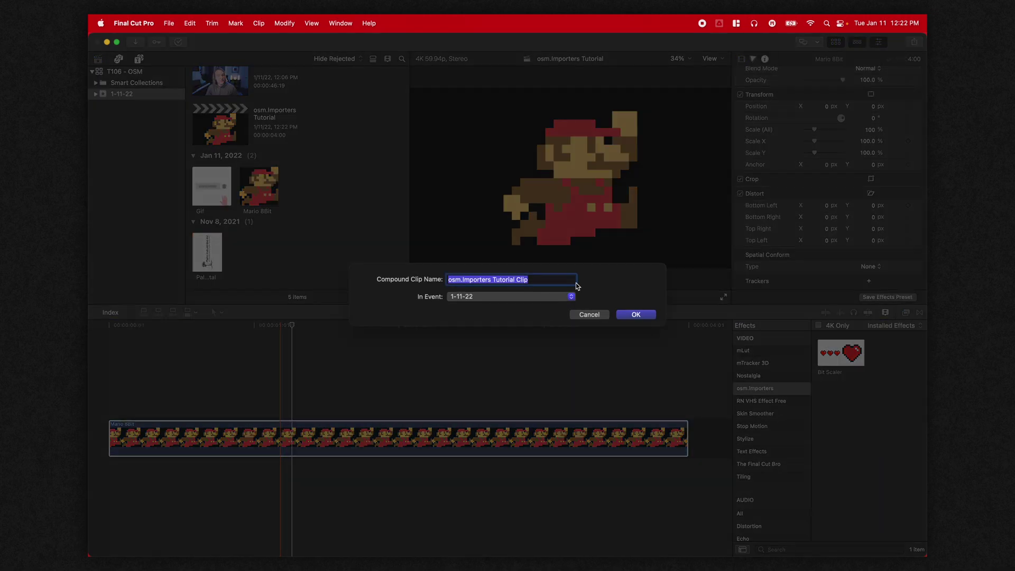
left_click(637, 314)
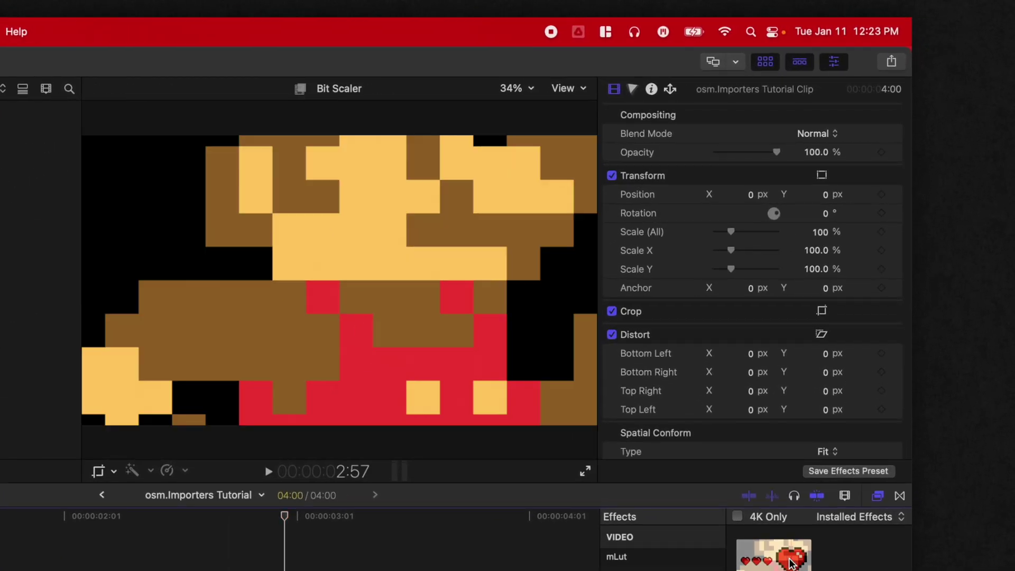
Step: Apply Bit Scaler at scale 15097, compare with a 15288% Transform scale, then remove the effect
double_click(791, 562)
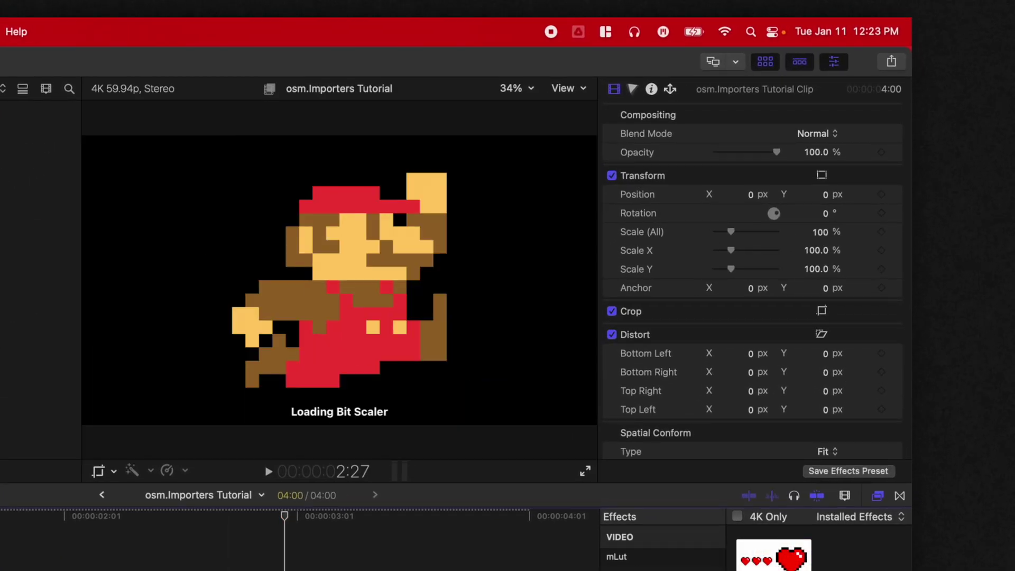
key("space")
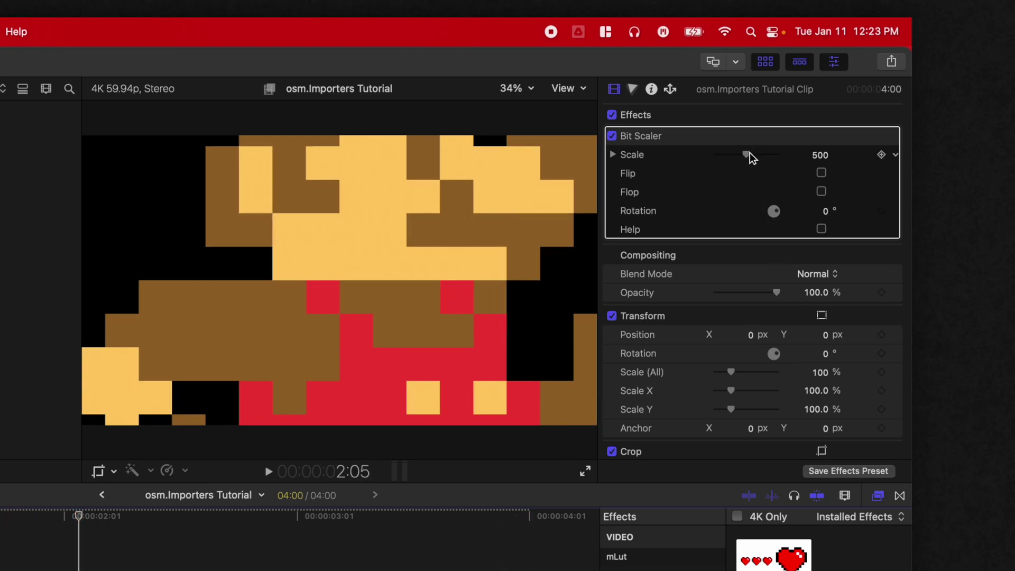
left_click_drag(750, 153, 872, 188)
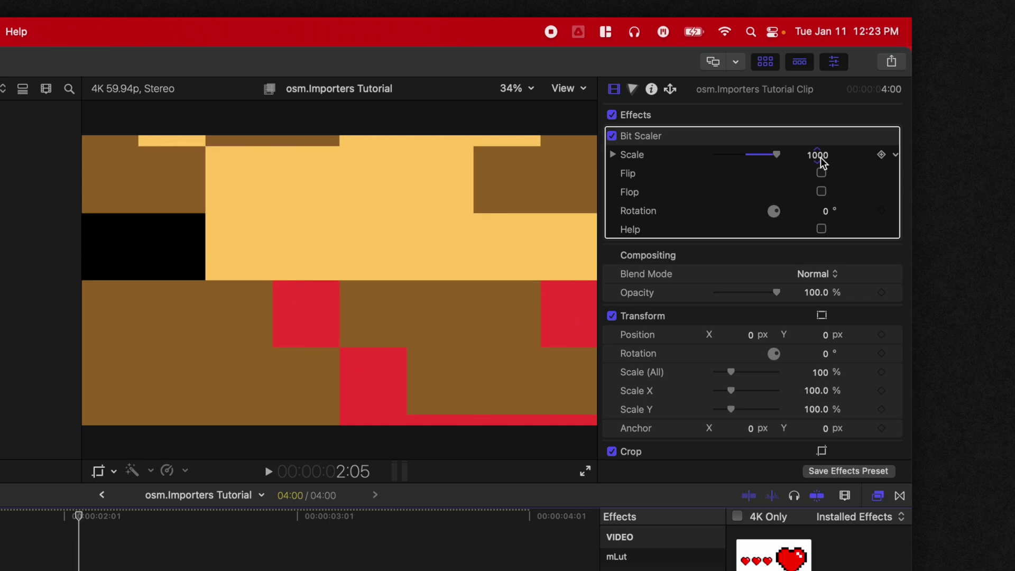
left_click_drag(821, 161, 812, 161)
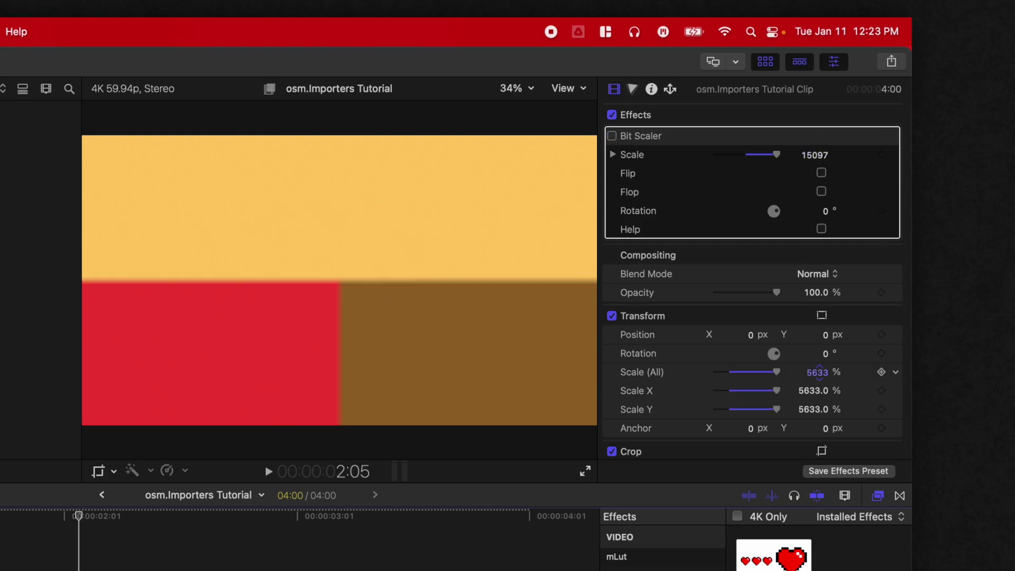
left_click_drag(820, 372, 819, 372)
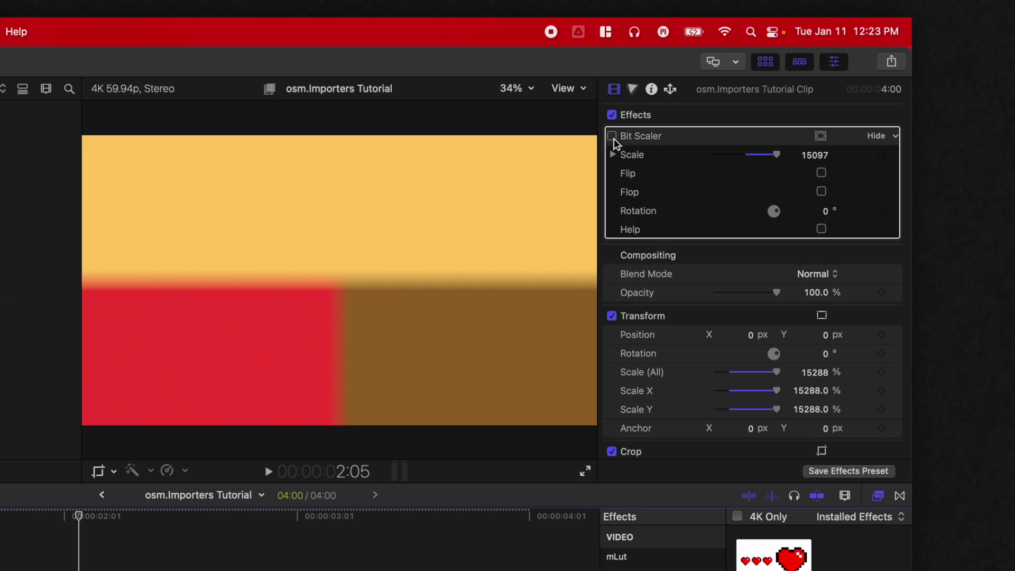
left_click(612, 316)
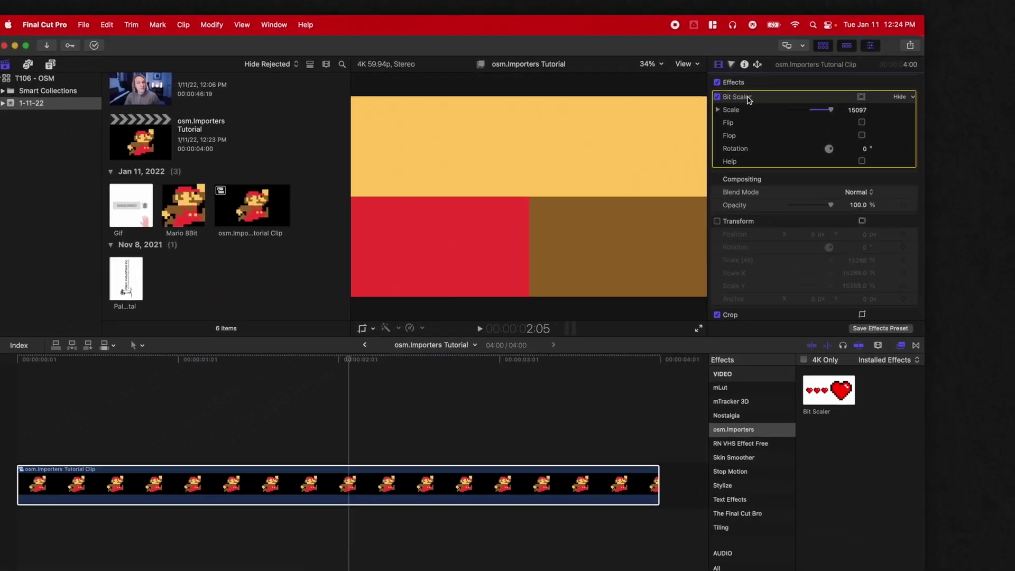
key("Delete")
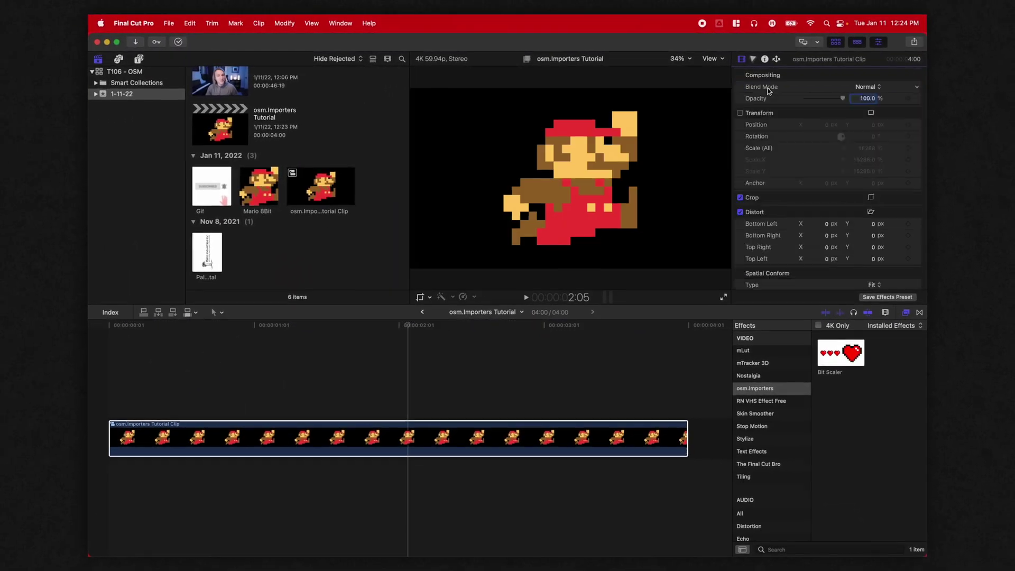
left_click(638, 334)
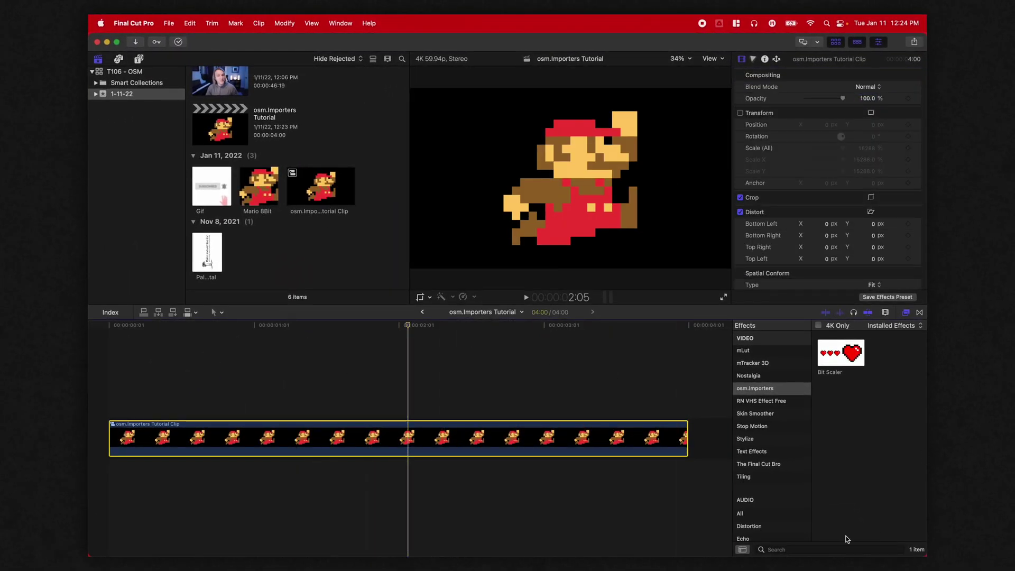